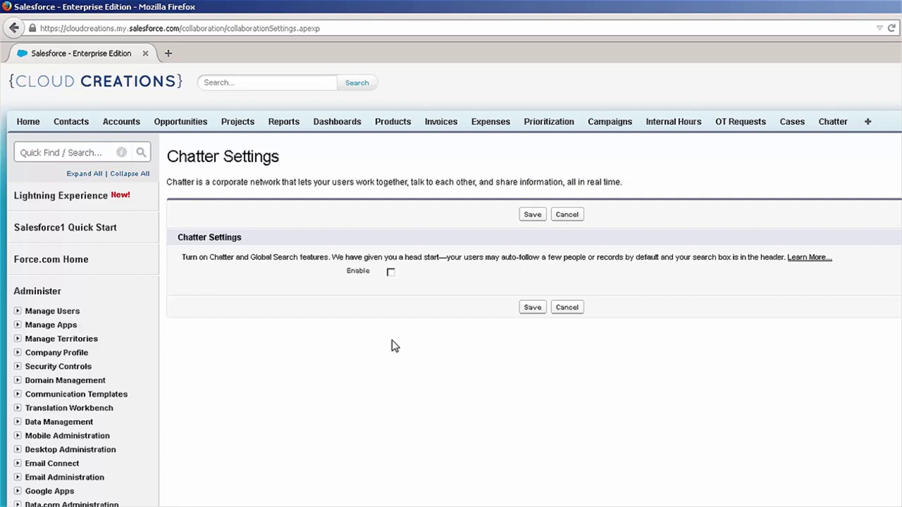
# Step: Enable Chatter for the organization and save the setting
pyautogui.click(390, 272)
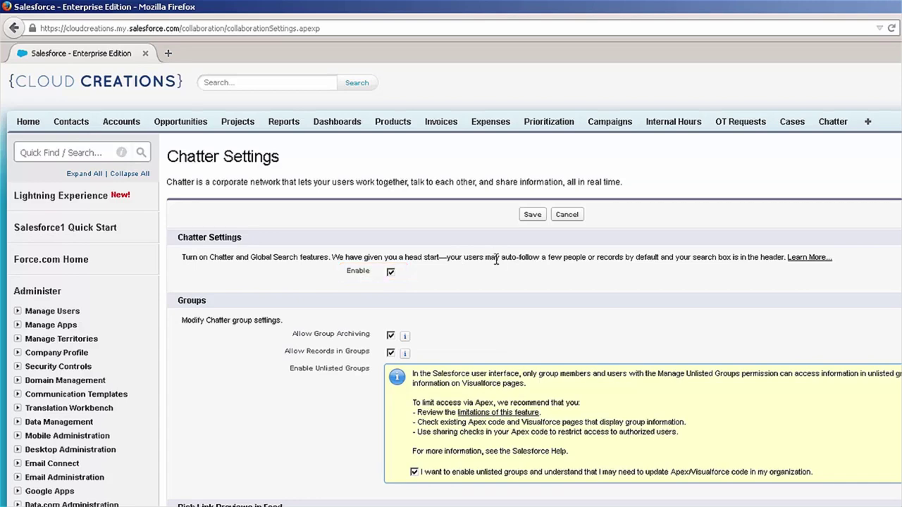
pyautogui.scroll(-5, 436, 439)
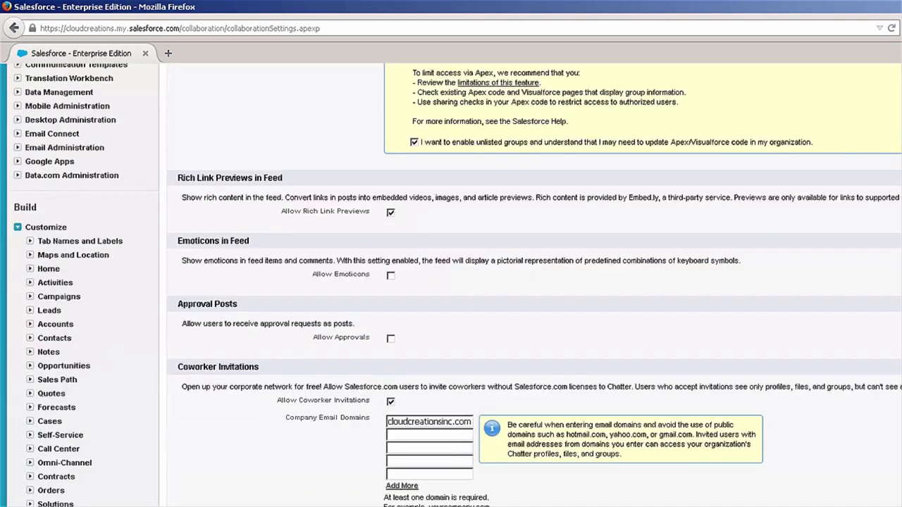
pyautogui.scroll(-3, 534, 281)
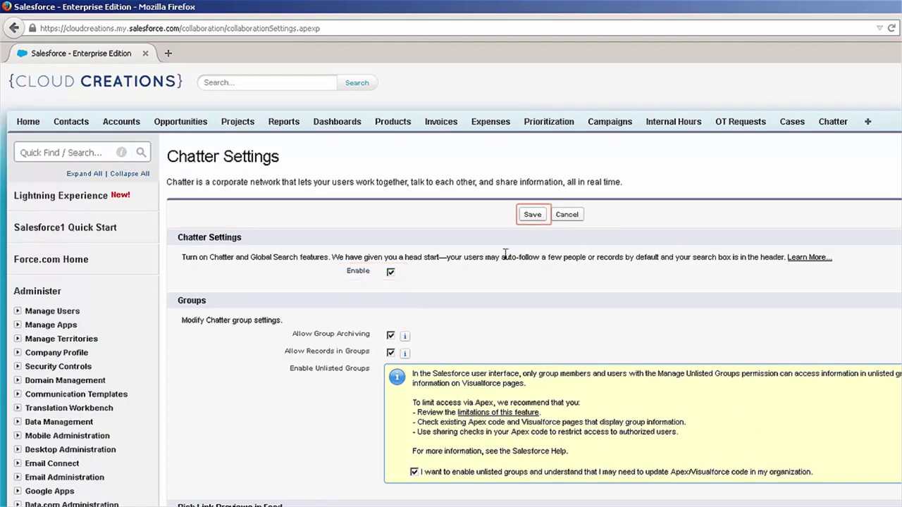
pyautogui.click(530, 214)
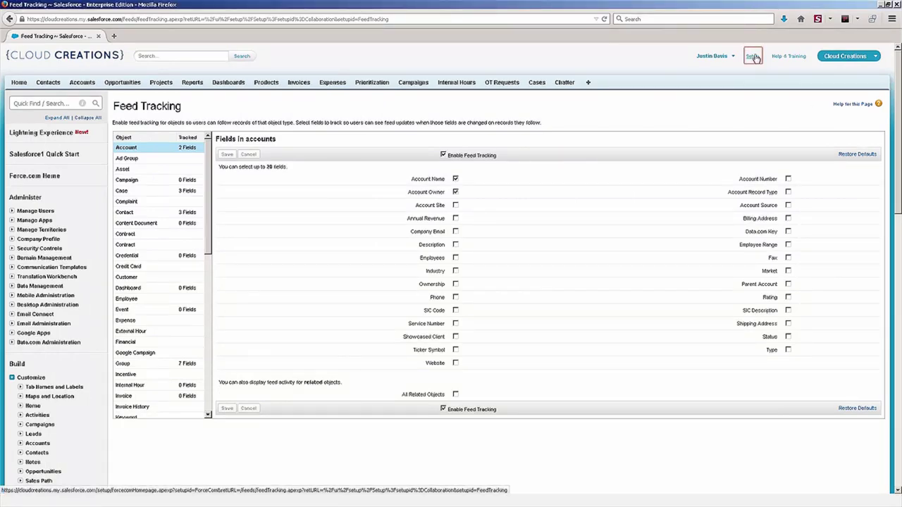
pyautogui.scroll(-4, 753, 57)
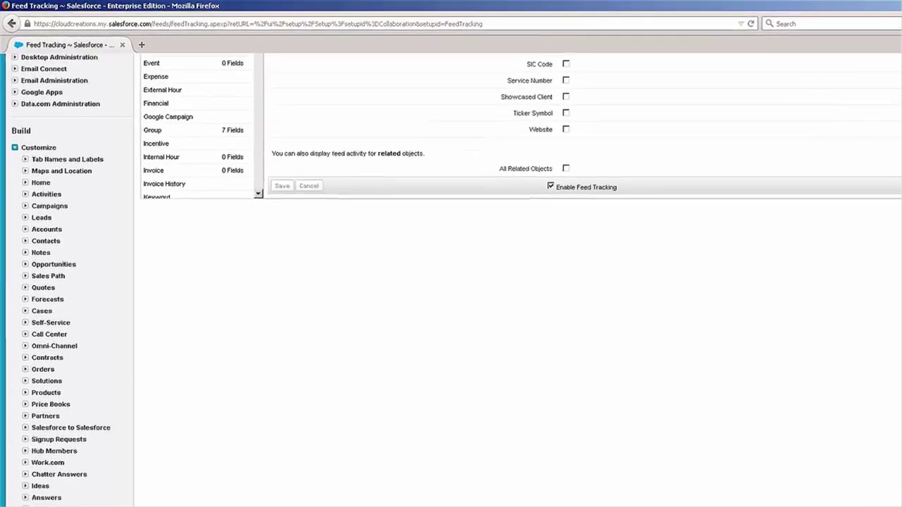
pyautogui.scroll(-10, 389, 350)
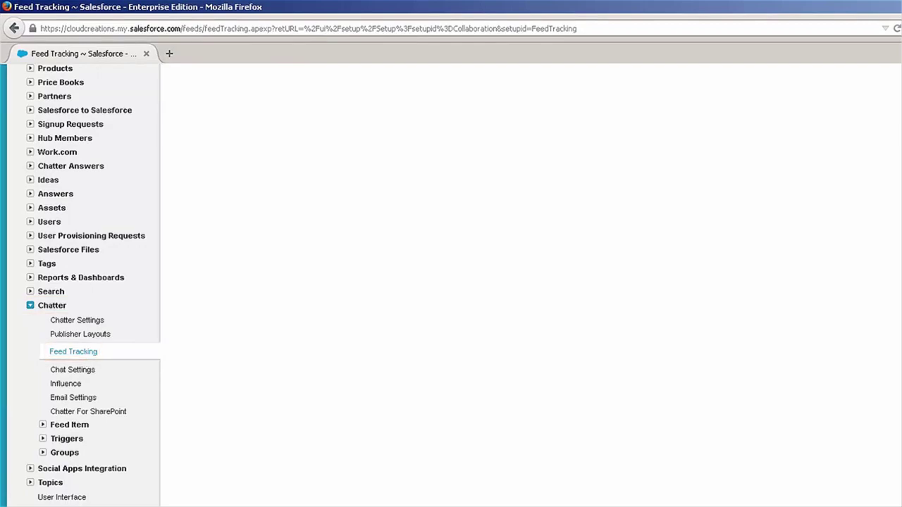
pyautogui.scroll(15, 451, 282)
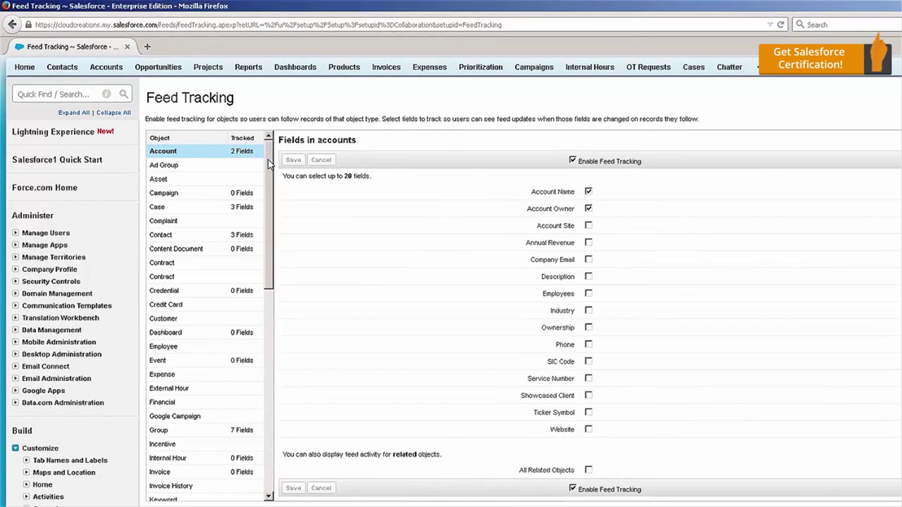
pyautogui.moveTo(268, 164); pyautogui.dragTo(273, 152)
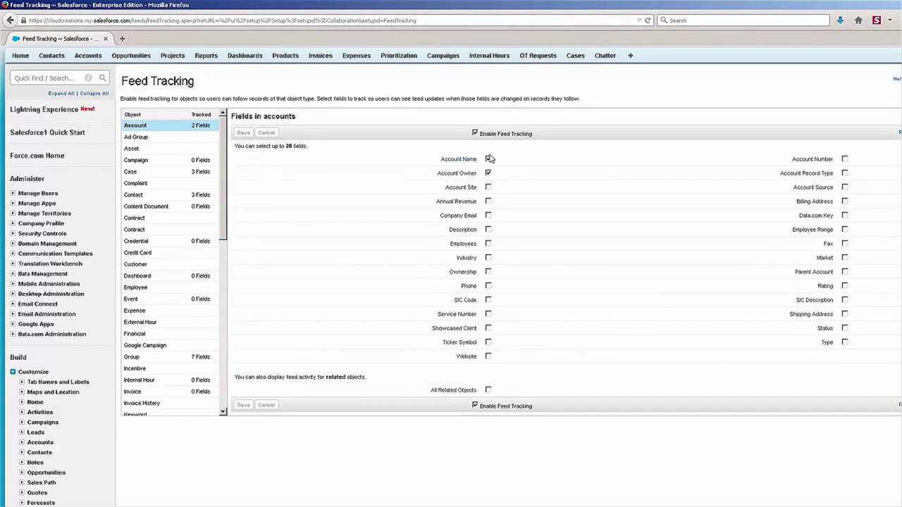
# Step: Track Company Email on Accounts, save, and open the Accounts home in a second tab
pyautogui.click(488, 216)
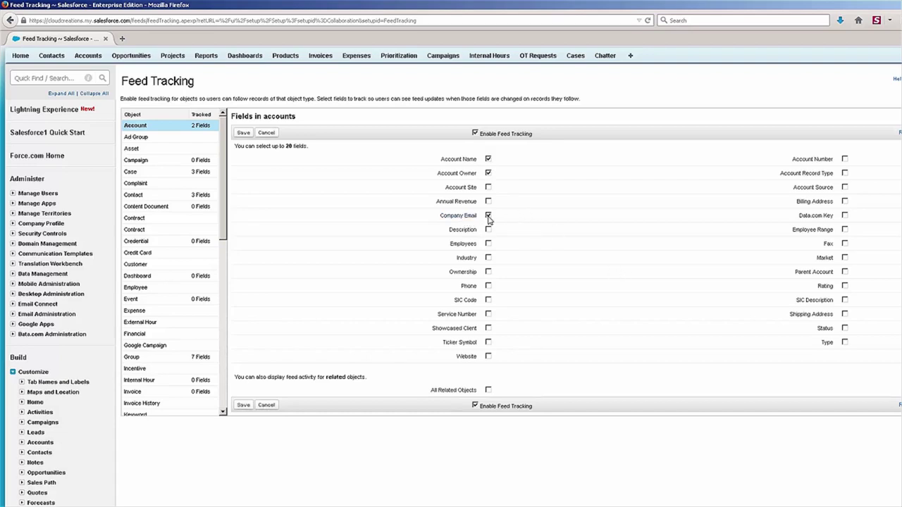
pyautogui.click(244, 405)
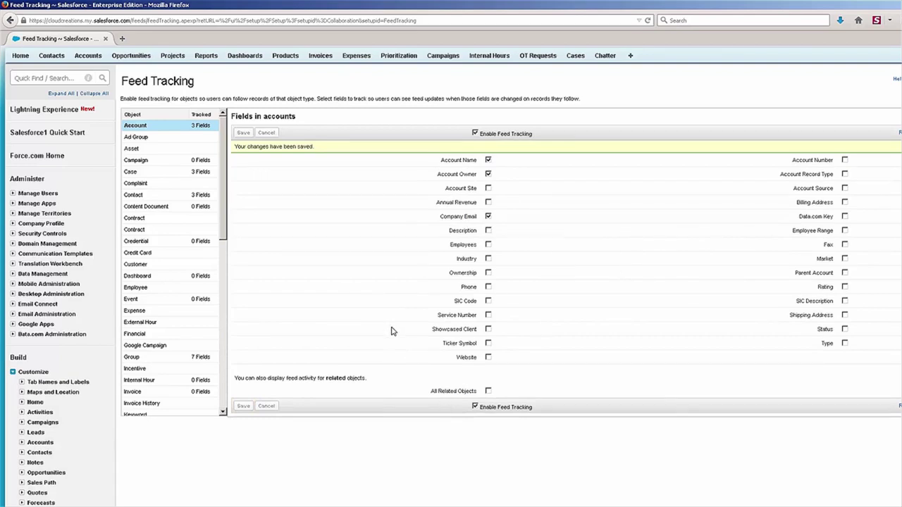
pyautogui.scroll(1, 282, 261)
pyautogui.middleClick(99, 93)
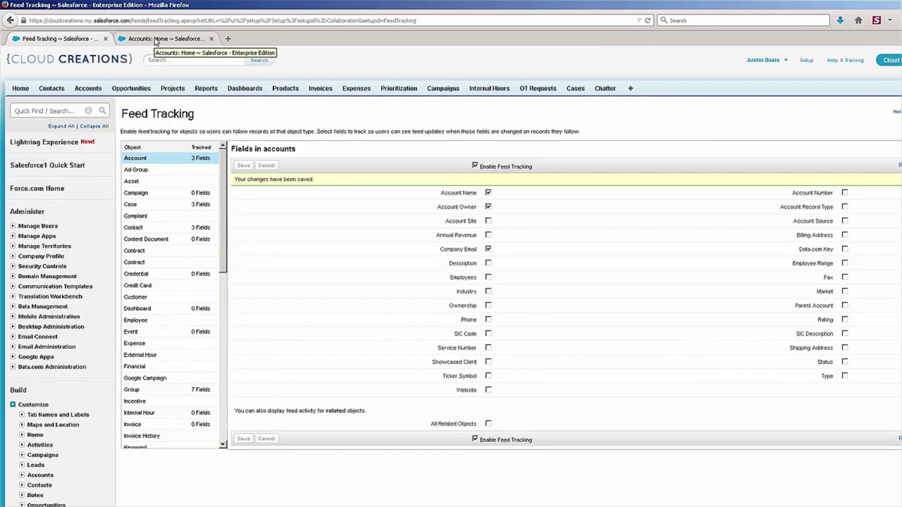
pyautogui.click(155, 40)
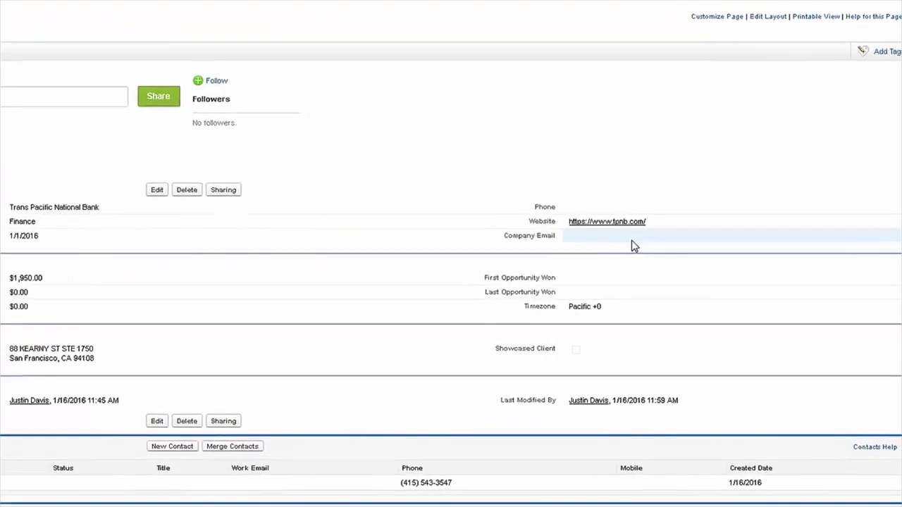
# Step: Enter the bank's company e-mail address, save it, then untick Company Email in Feed Tracking
pyautogui.doubleClick(733, 275)
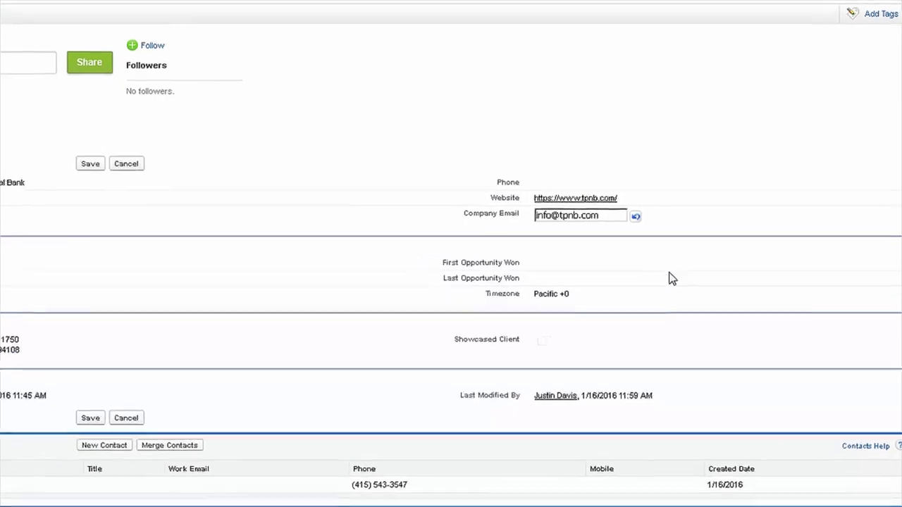
pyautogui.click(80, 163)
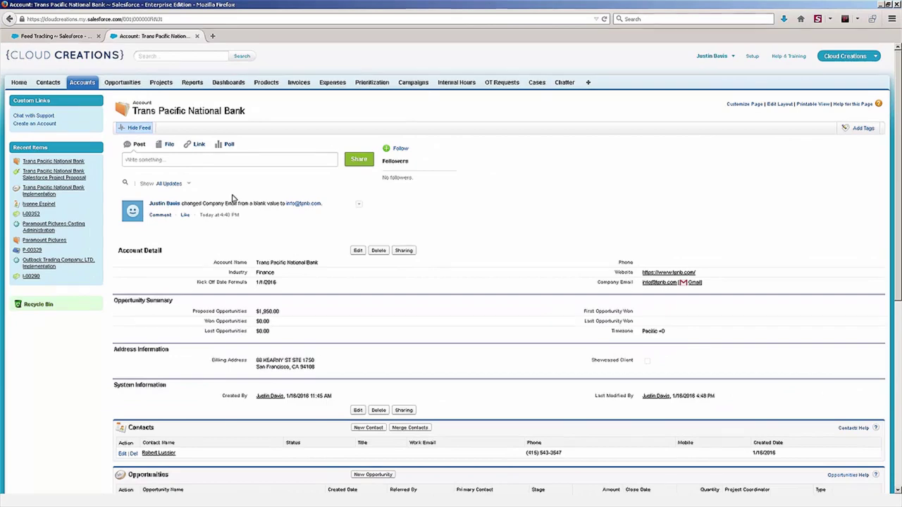
pyautogui.click(84, 36)
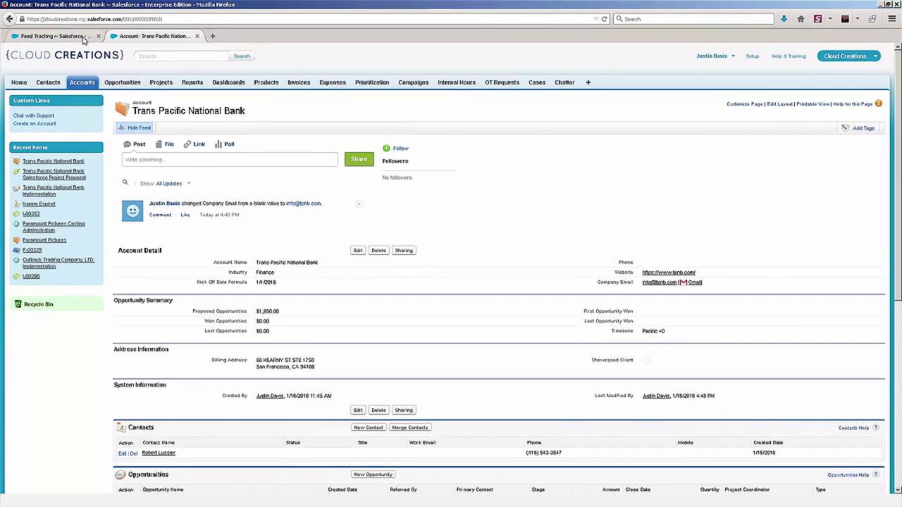
pyautogui.click(456, 233)
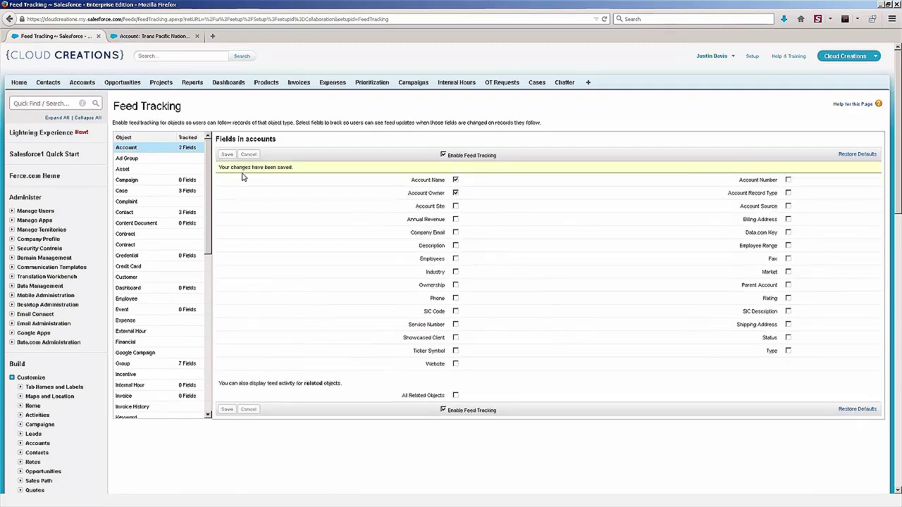
# Step: Replace the bank account's Company Email with the support e-mail address and save it
pyautogui.click(147, 37)
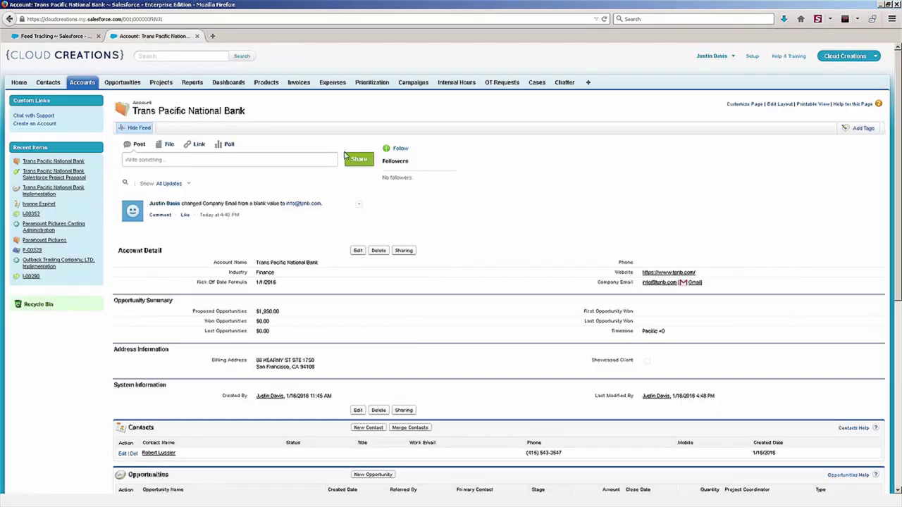
pyautogui.doubleClick(749, 283)
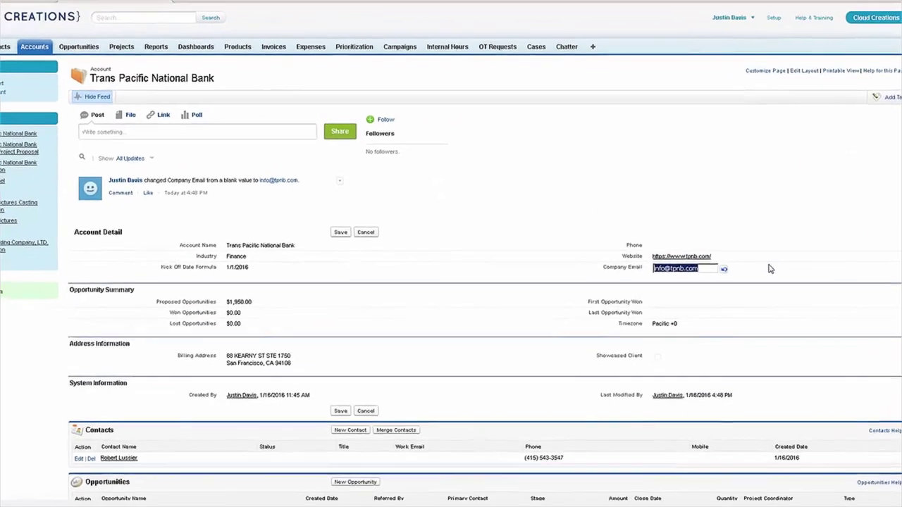
pyautogui.press('BackSpace')
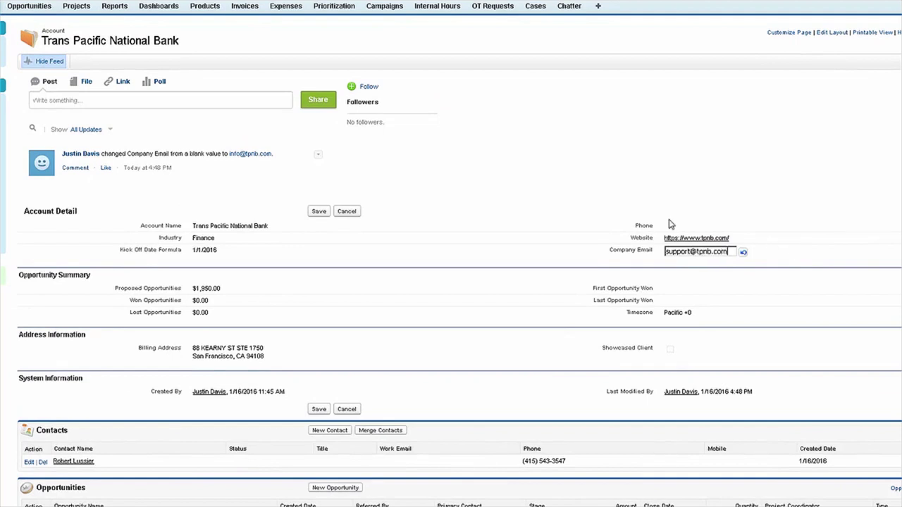
pyautogui.click(317, 212)
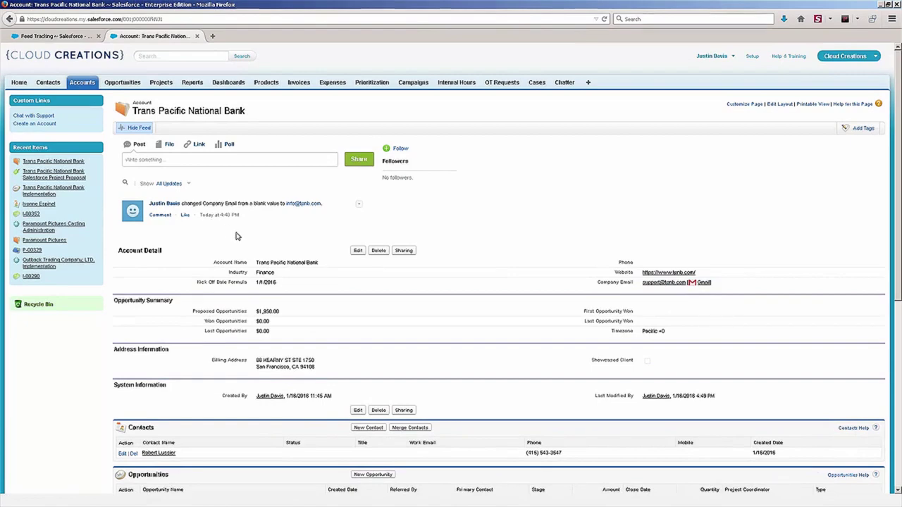
pyautogui.click(86, 39)
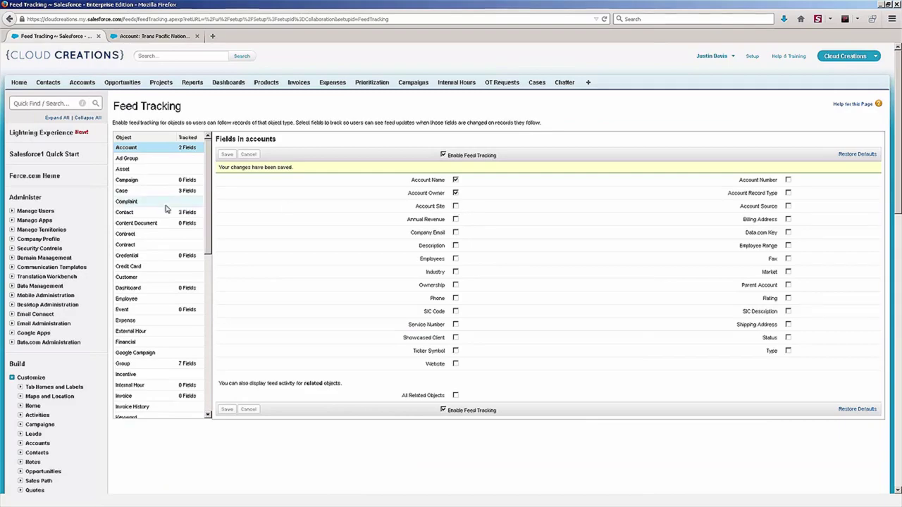
# Step: Select Contact in Feed Tracking to show its tracked fields, checking the bank's feed meanwhile
pyautogui.click(144, 181)
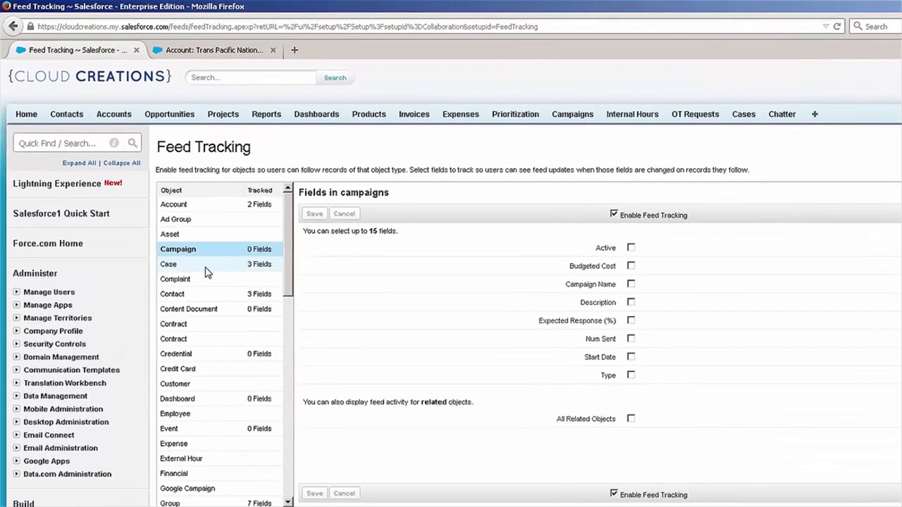
pyautogui.click(177, 243)
pyautogui.click(176, 270)
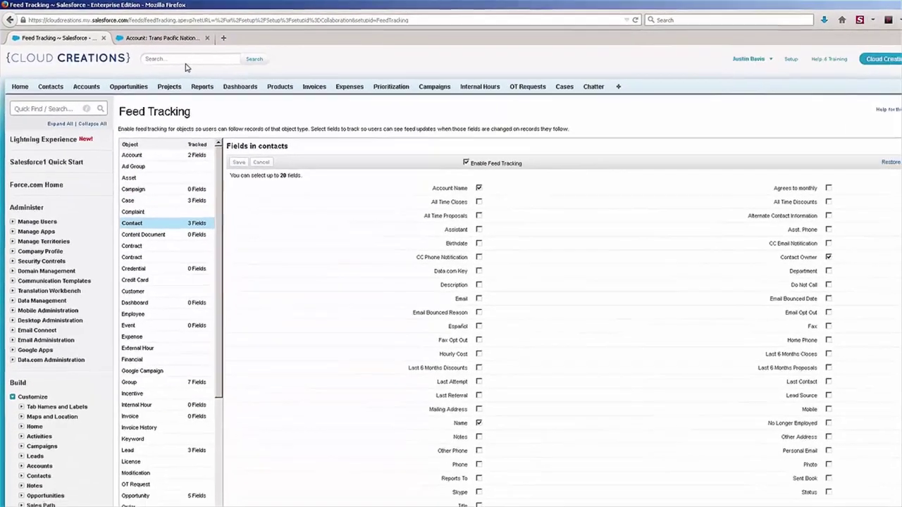
pyautogui.click(179, 40)
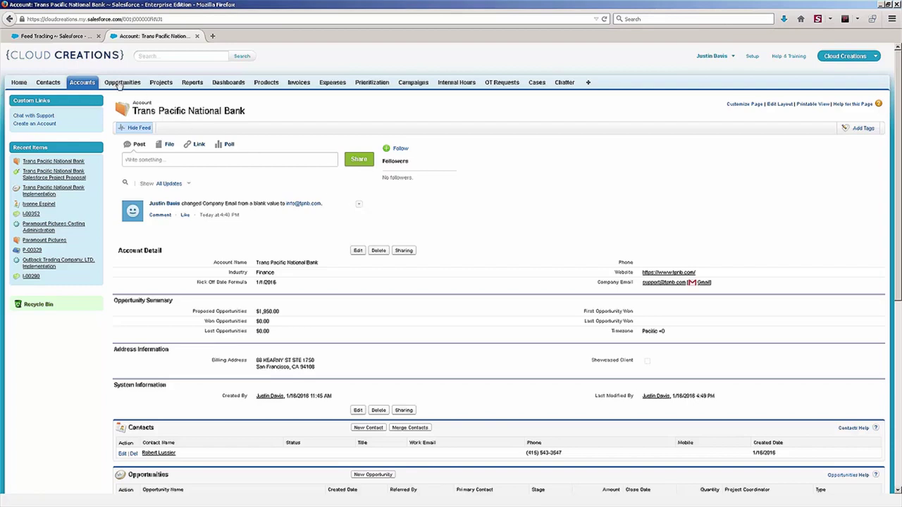
pyautogui.click(79, 37)
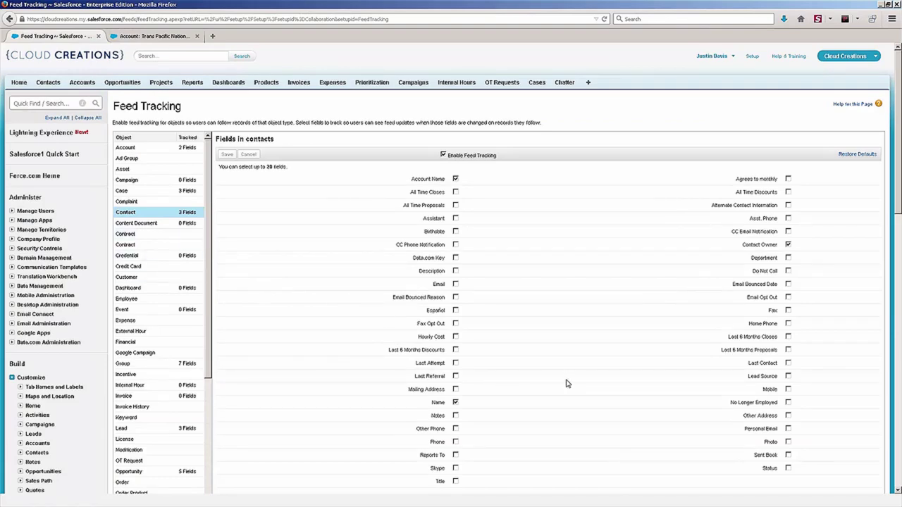
# Step: Tick Title for Contact, then switch to Opportunity and discard the unsaved change
pyautogui.scroll(-5, 596, 384)
pyautogui.click(456, 146)
pyautogui.scroll(3, 481, 314)
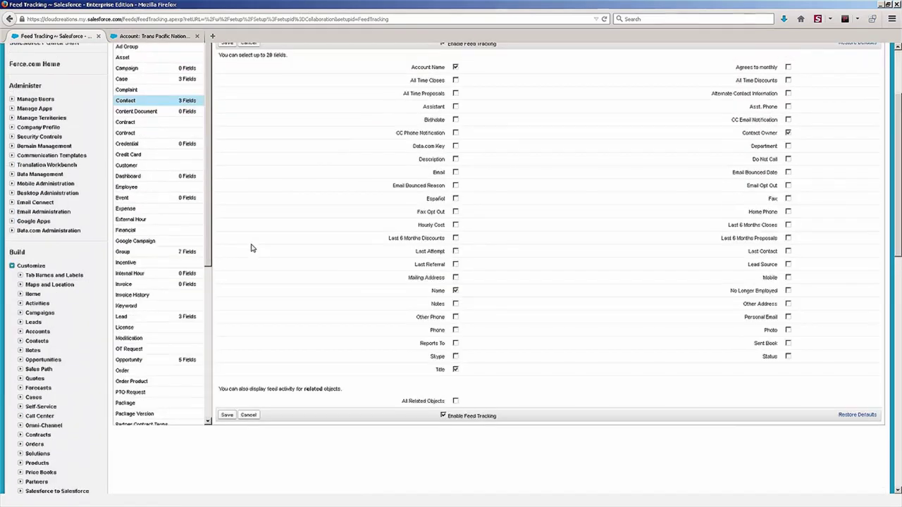
pyautogui.click(152, 359)
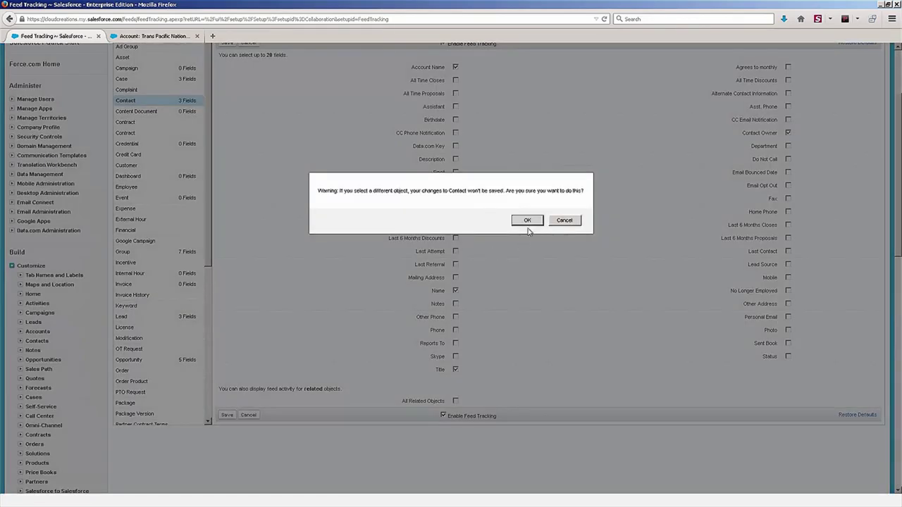
pyautogui.click(527, 221)
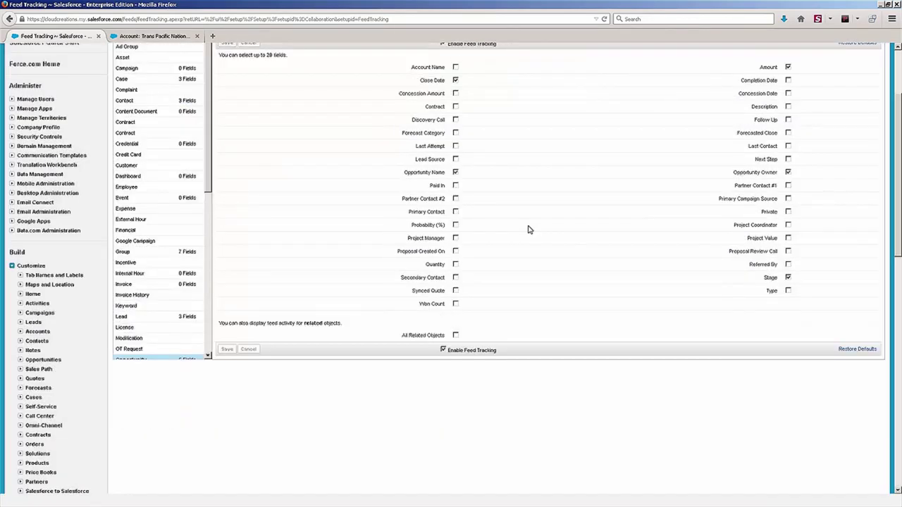
# Step: Scroll back to the top of the Feed Tracking page
pyautogui.scroll(3, 463, 126)
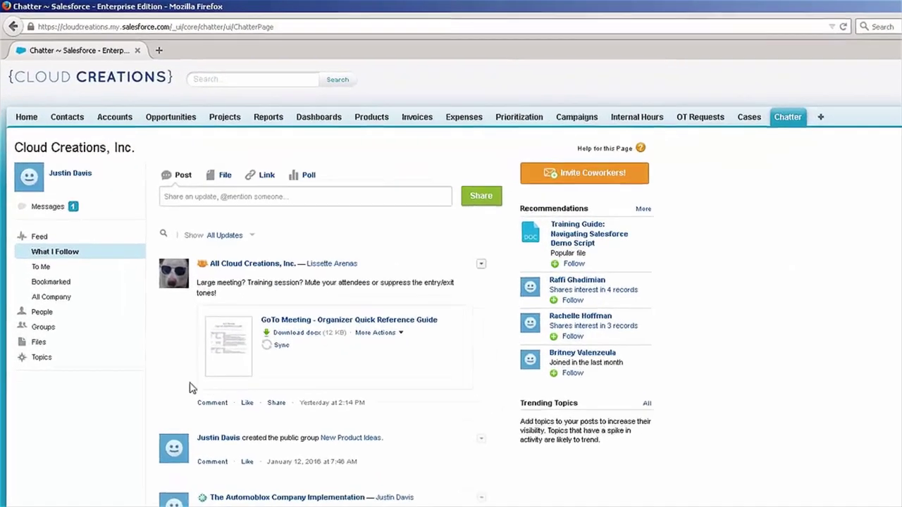
# Step: Open the New Product Ideas group from the Chatter Groups list
pyautogui.click(45, 328)
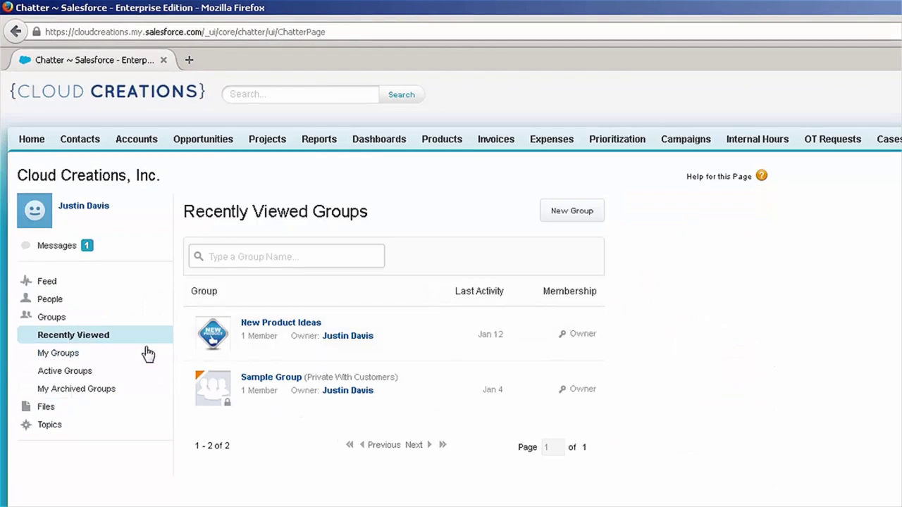
pyautogui.click(295, 325)
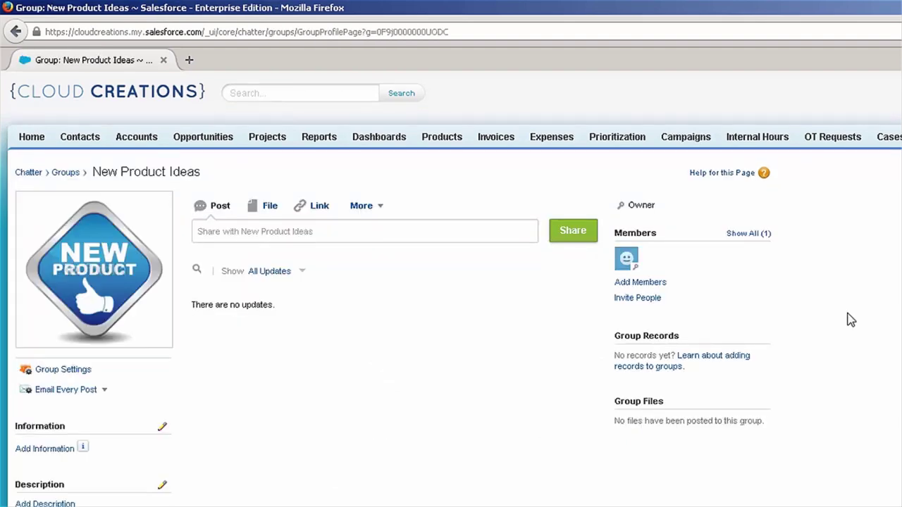
pyautogui.moveTo(116, 239)
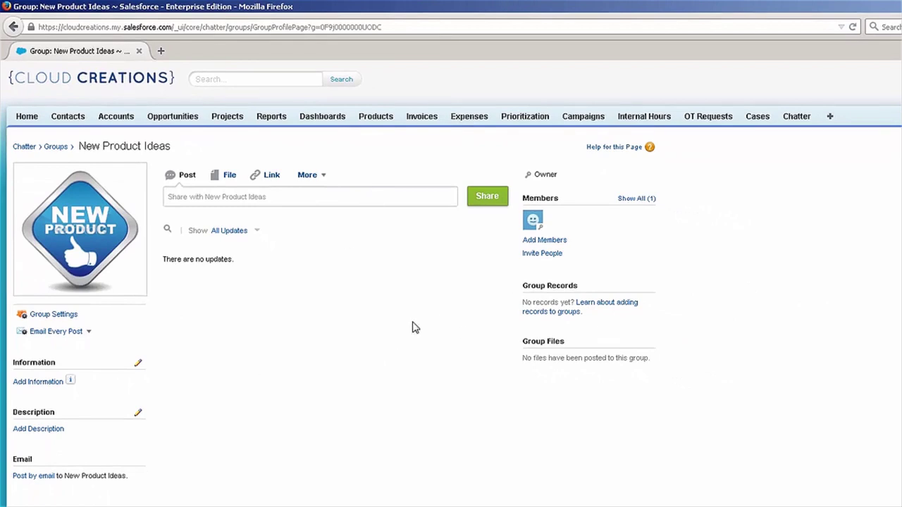
# Step: Add the first listed user to the New Product Ideas group as a member
pyautogui.click(537, 240)
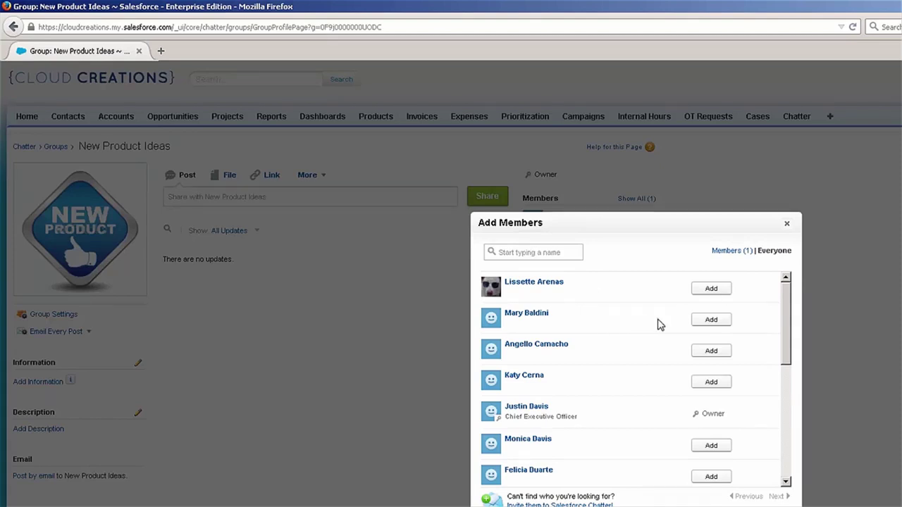
pyautogui.click(719, 297)
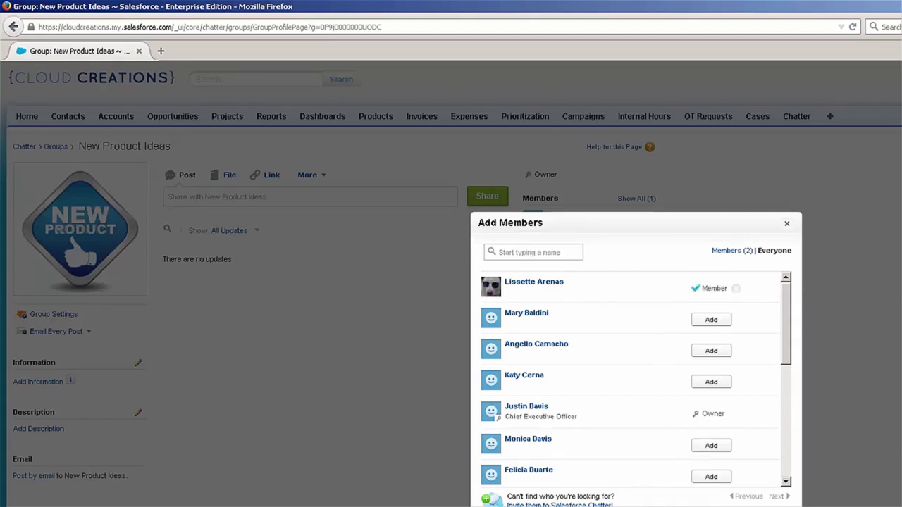
pyautogui.click(787, 223)
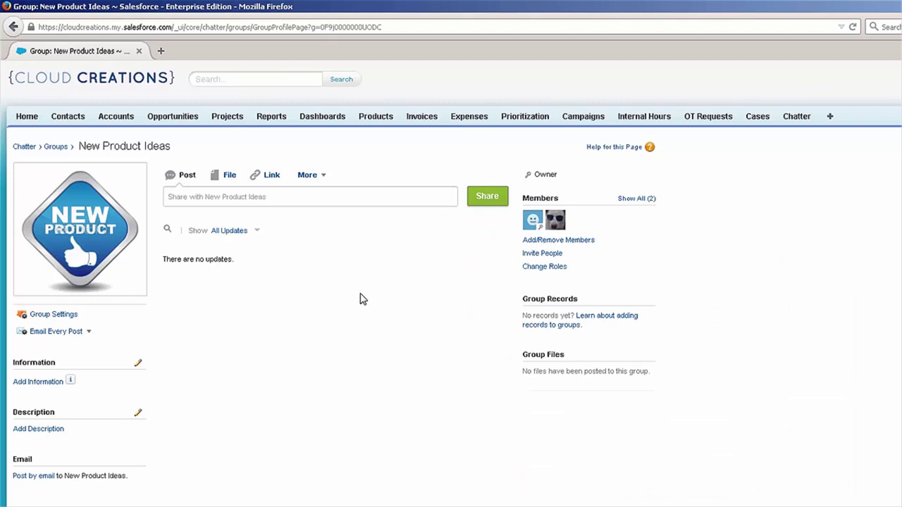
pyautogui.click(367, 198)
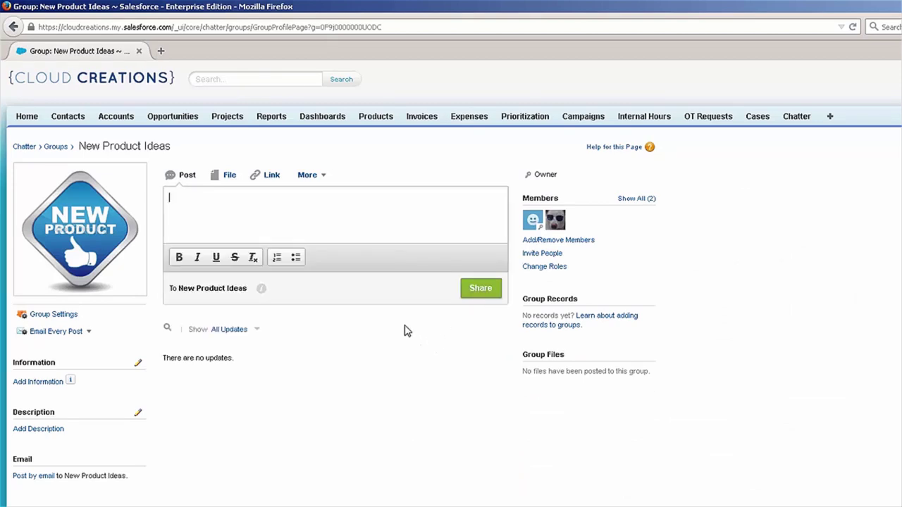
# Step: Post 'I have an idea!' to the group feed without adding any topics
pyautogui.write('I havbe')
pyautogui.press('BackSpace')
pyautogui.press('BackSpace')
pyautogui.write('e hn')
pyautogui.press('BackSpace')
pyautogui.press('BackSpace')
pyautogui.write('an idea!')
pyautogui.click(468, 289)
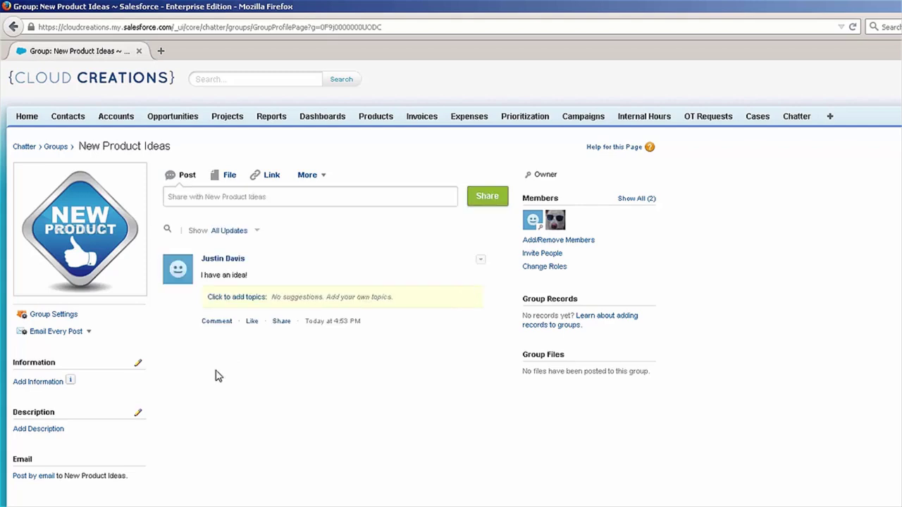
pyautogui.click(243, 299)
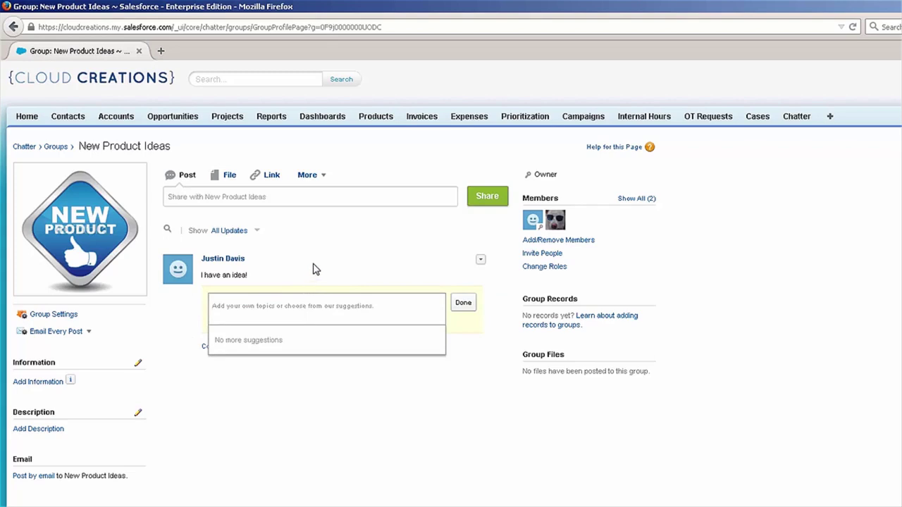
pyautogui.click(324, 379)
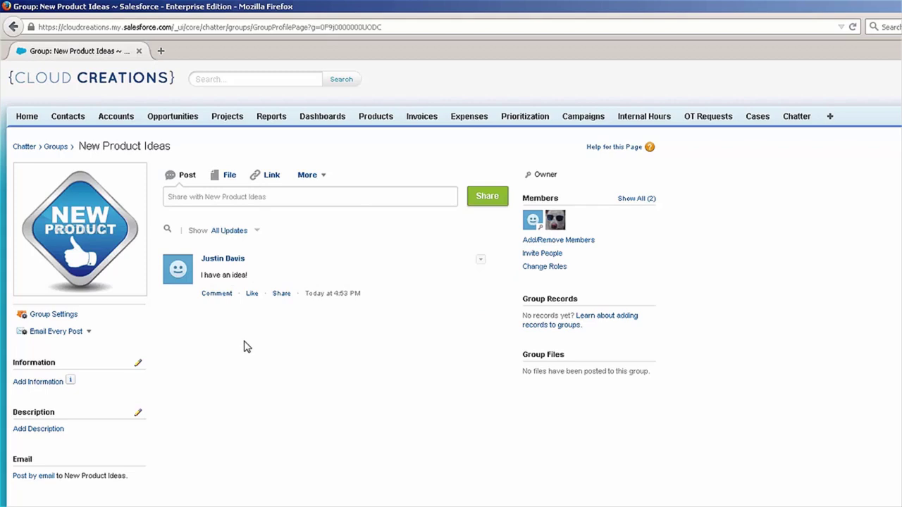
pyautogui.click(44, 317)
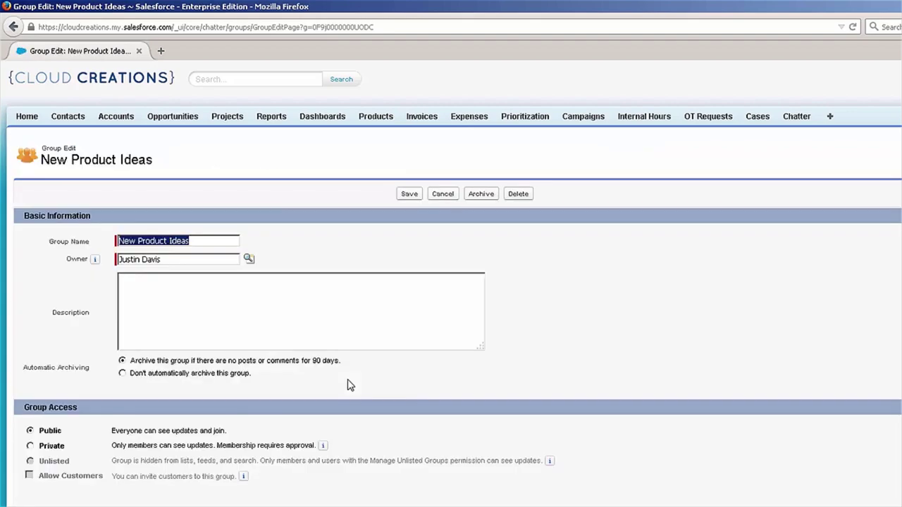
pyautogui.click(226, 238)
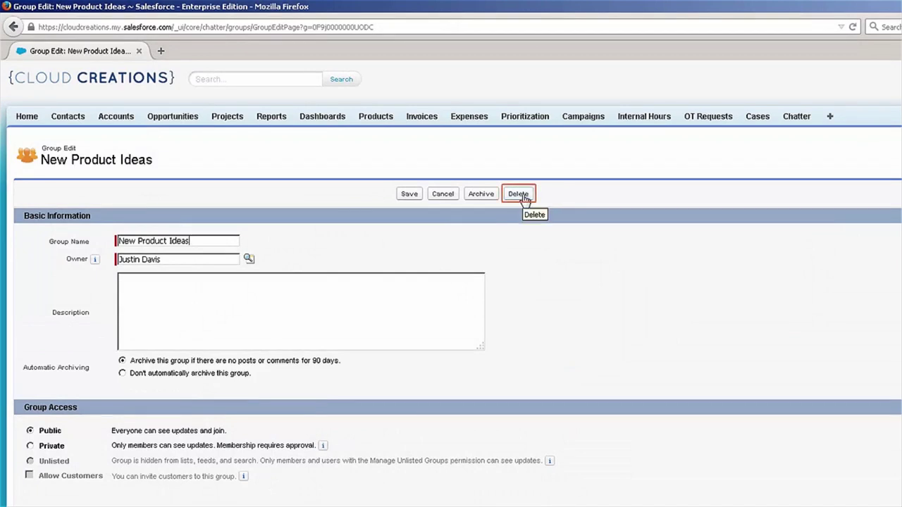
pyautogui.click(447, 197)
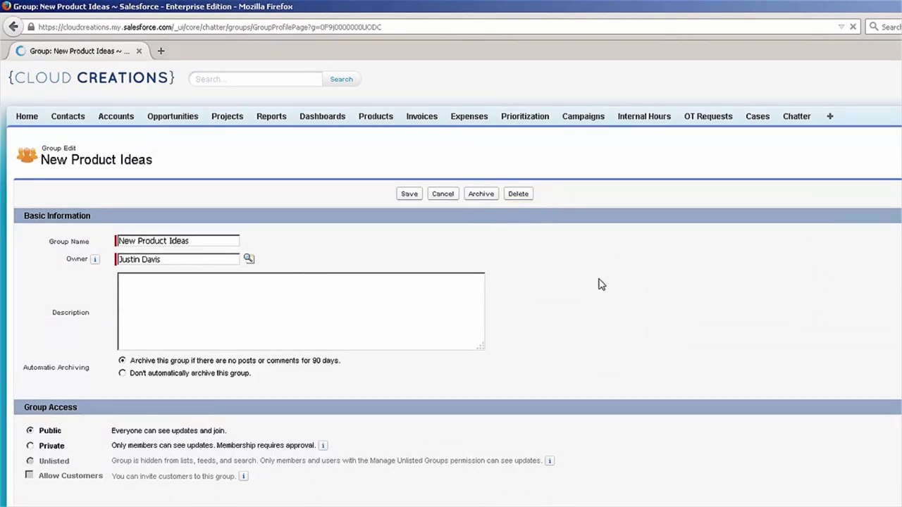
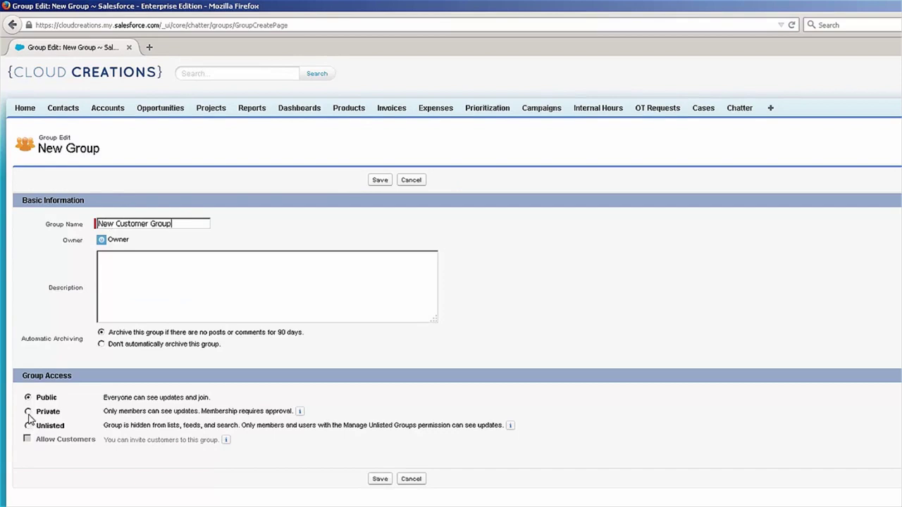
# Step: Make New Customer Group Private with Allow Customers checked, save it, and accept the external-customer warning
pyautogui.click(28, 412)
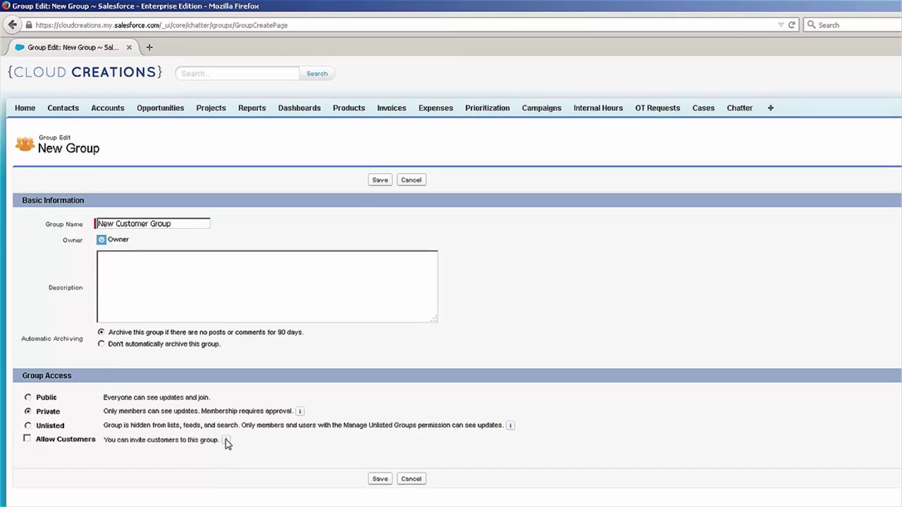
pyautogui.moveTo(226, 441)
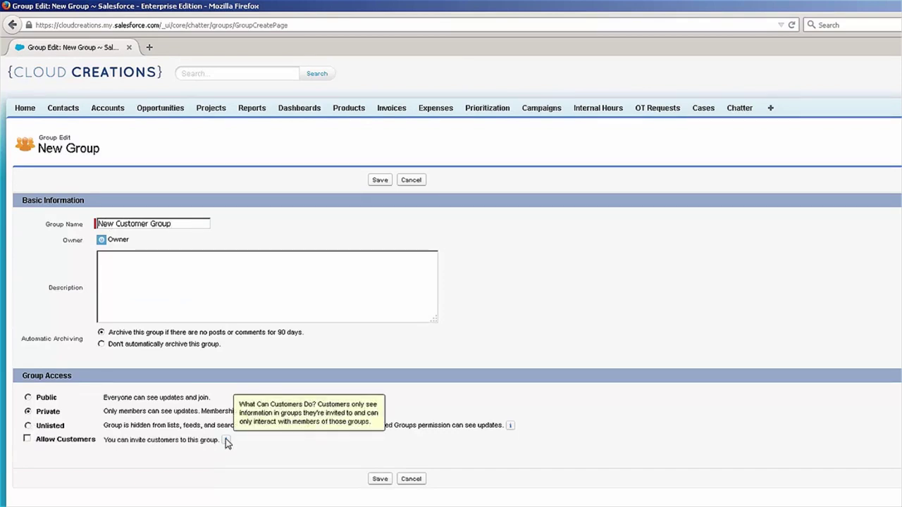
pyautogui.click(27, 439)
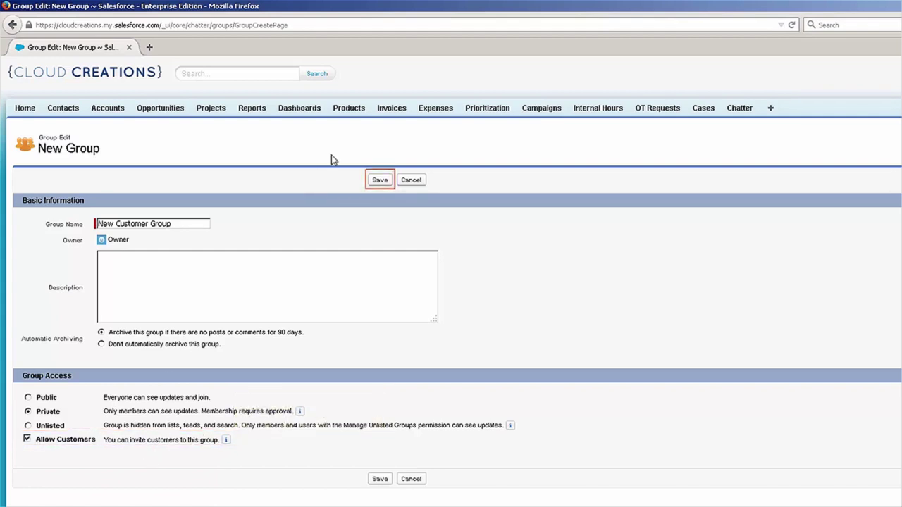
pyautogui.click(379, 180)
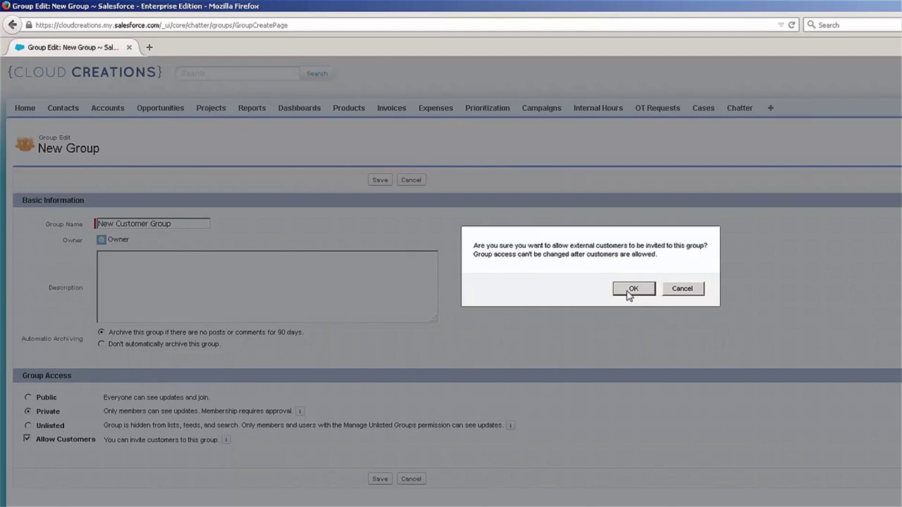
pyautogui.click(632, 290)
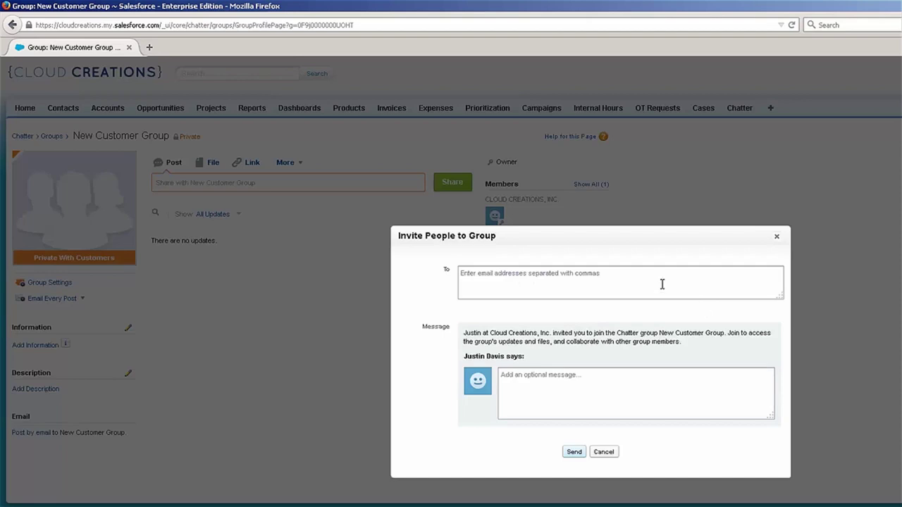
pyautogui.click(640, 283)
pyautogui.click(551, 271)
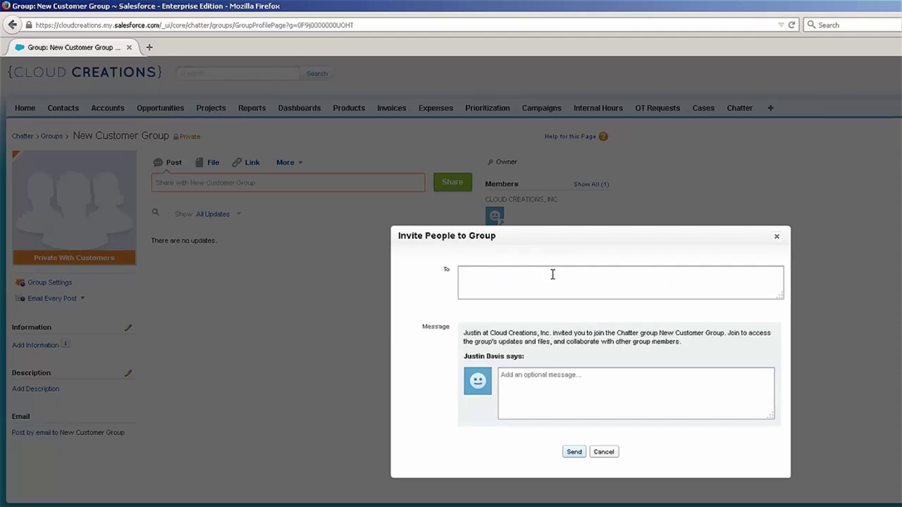
pyautogui.click(552, 266)
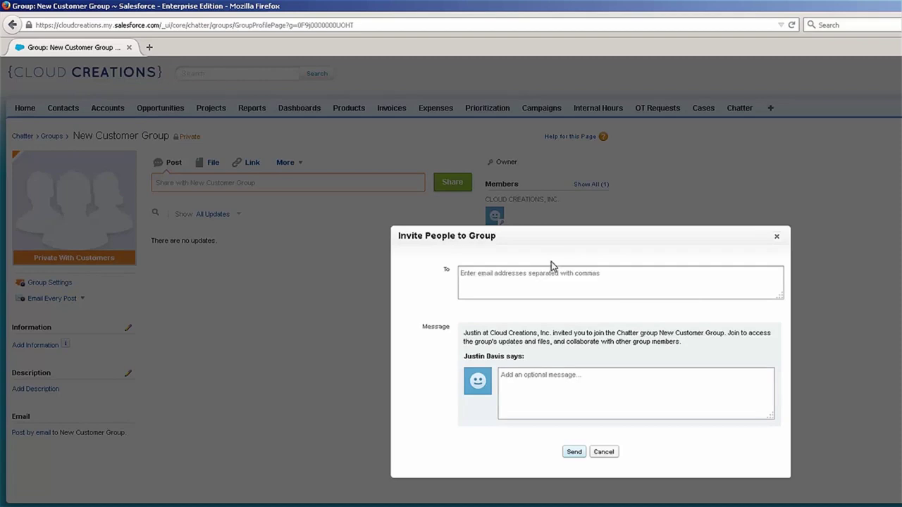
pyautogui.click(776, 236)
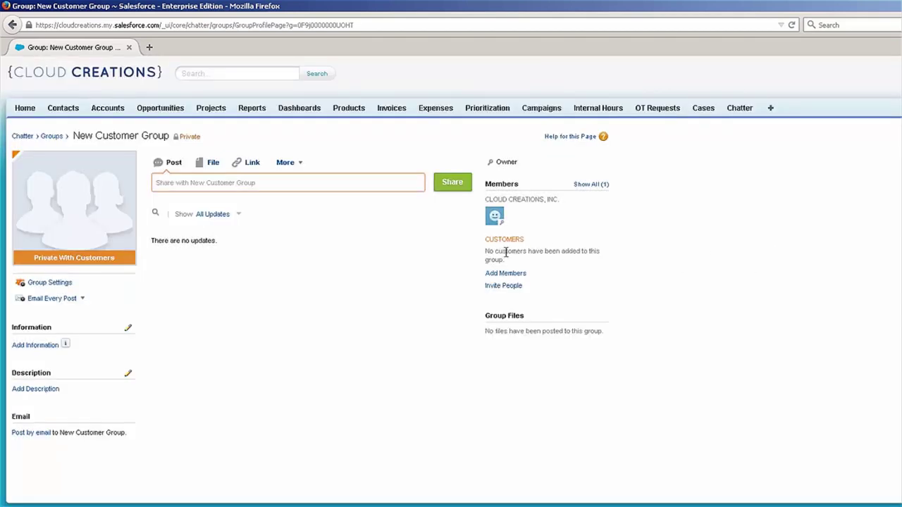
pyautogui.click(497, 273)
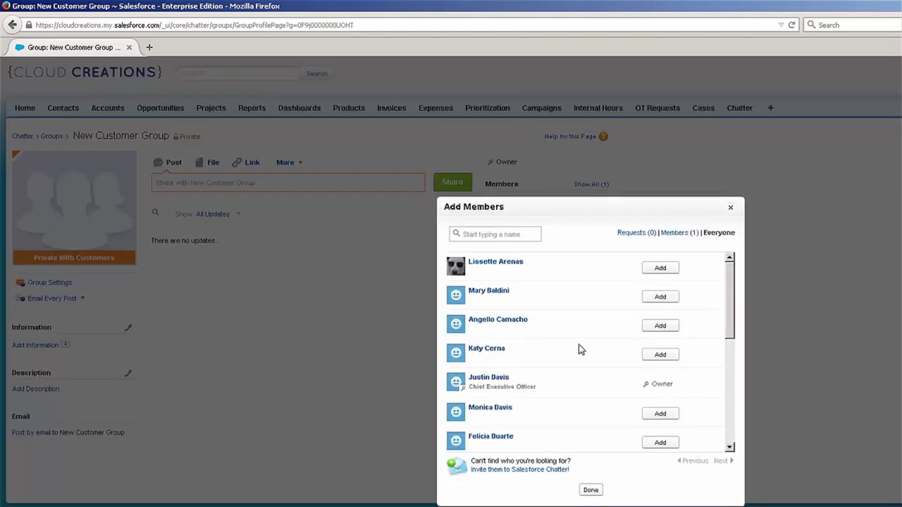
pyautogui.click(730, 208)
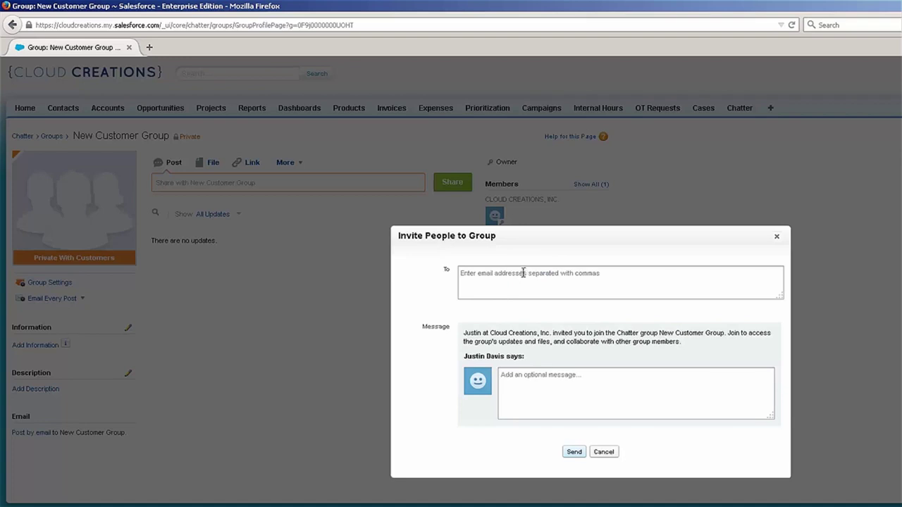
pyautogui.click(523, 274)
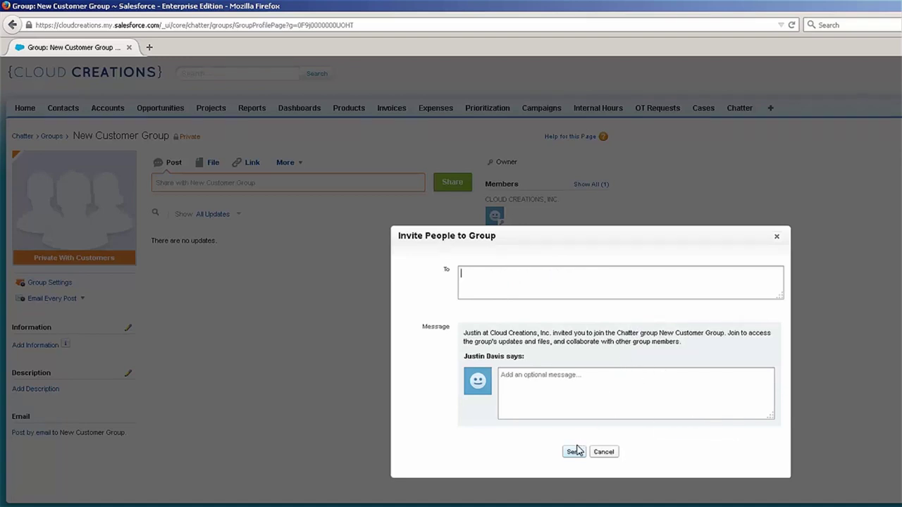
pyautogui.click(604, 452)
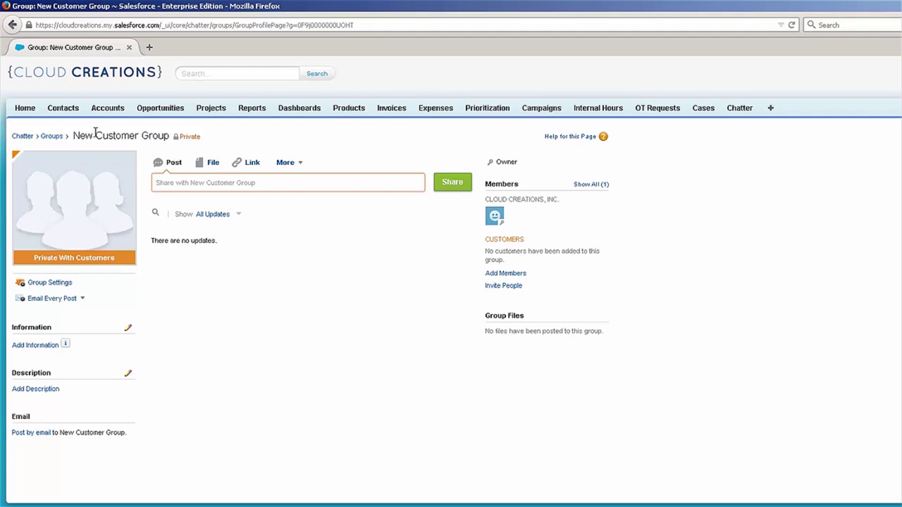
# Step: Open New Customer Group's settings to review its Group Access
pyautogui.click(281, 196)
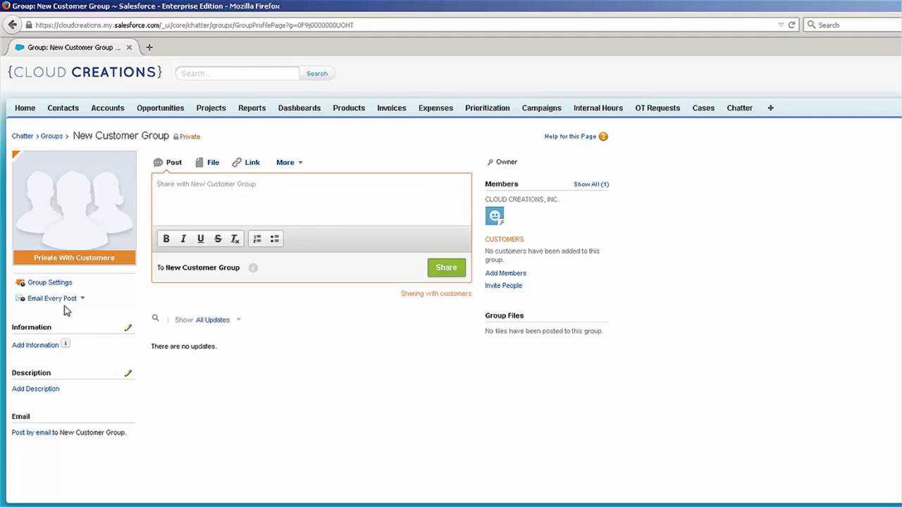
pyautogui.click(50, 282)
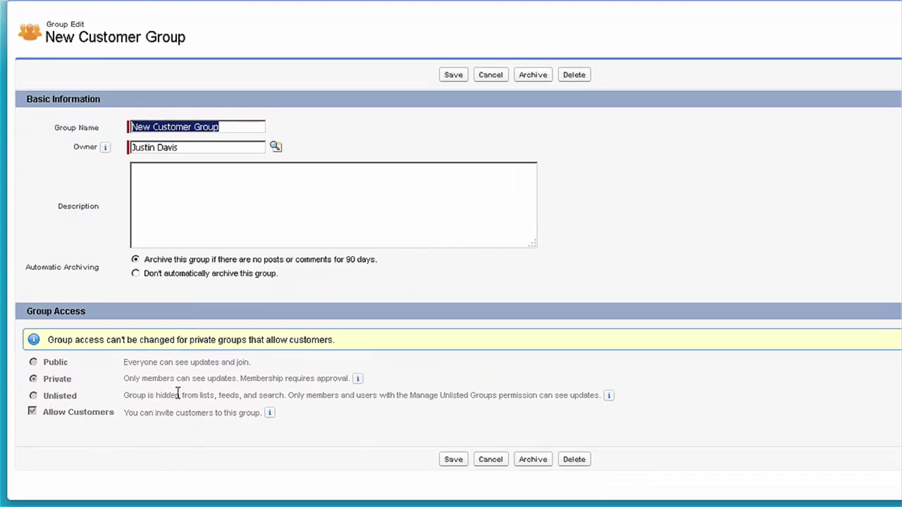
pyautogui.moveTo(270, 415)
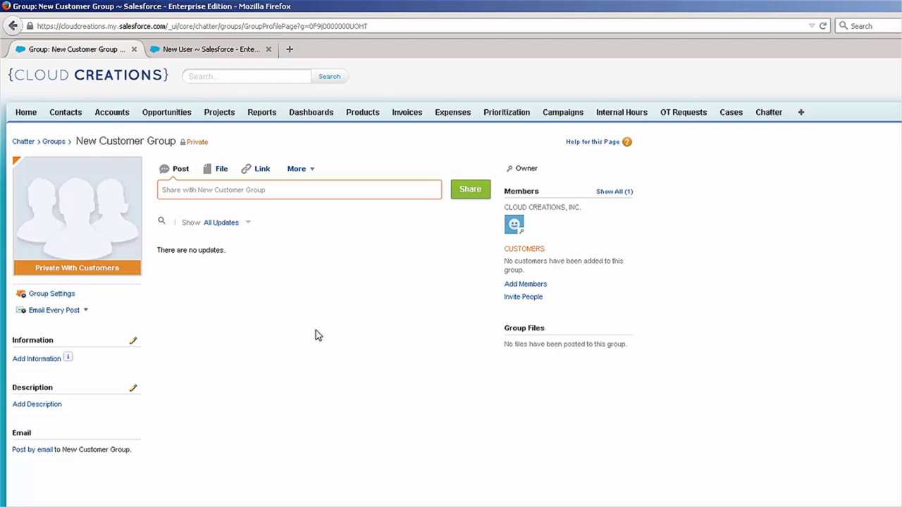
# Step: Open Invite People for New Customer Group and focus the empty To field
pyautogui.click(525, 300)
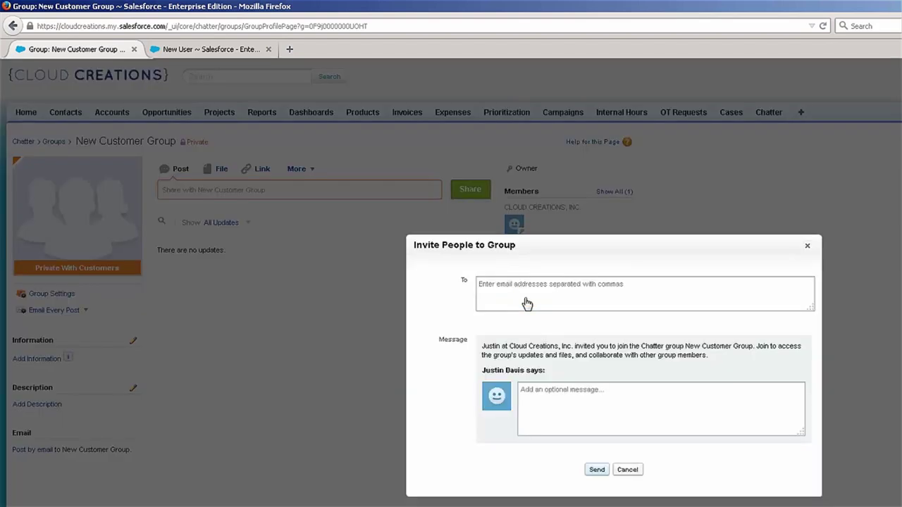
pyautogui.click(511, 282)
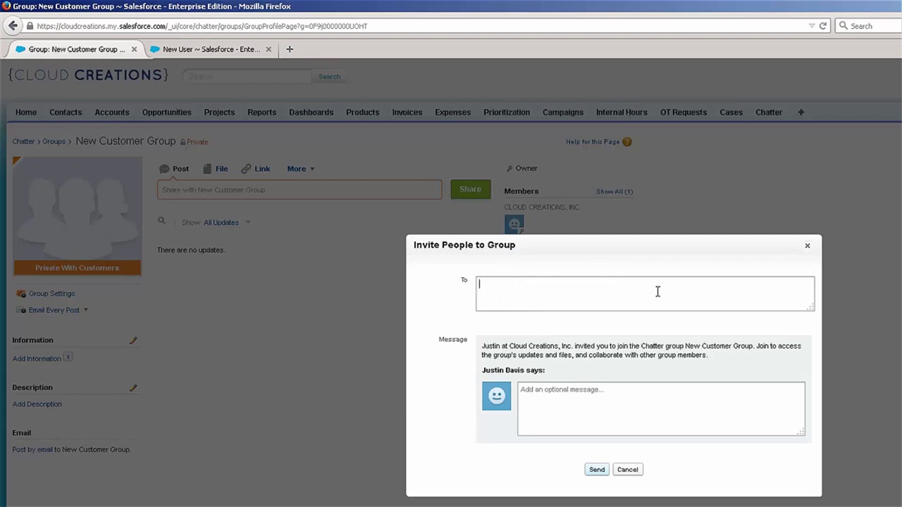
pyautogui.click(647, 323)
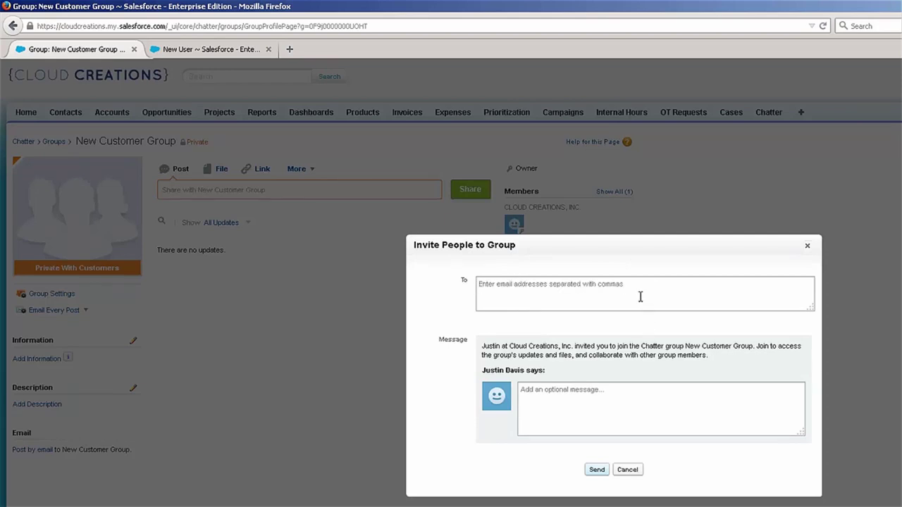
pyautogui.click(640, 296)
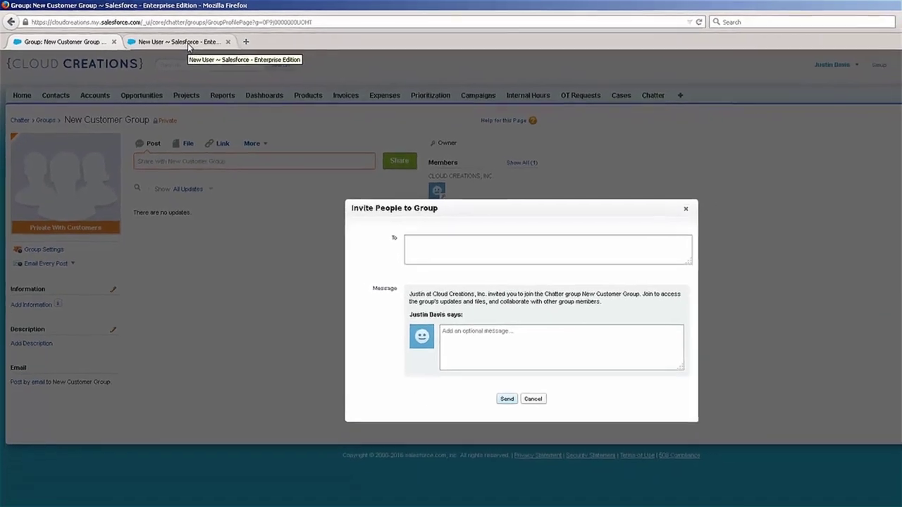
# Step: Start the New User form's last name, then open Company Profile > Company Information
pyautogui.click(215, 49)
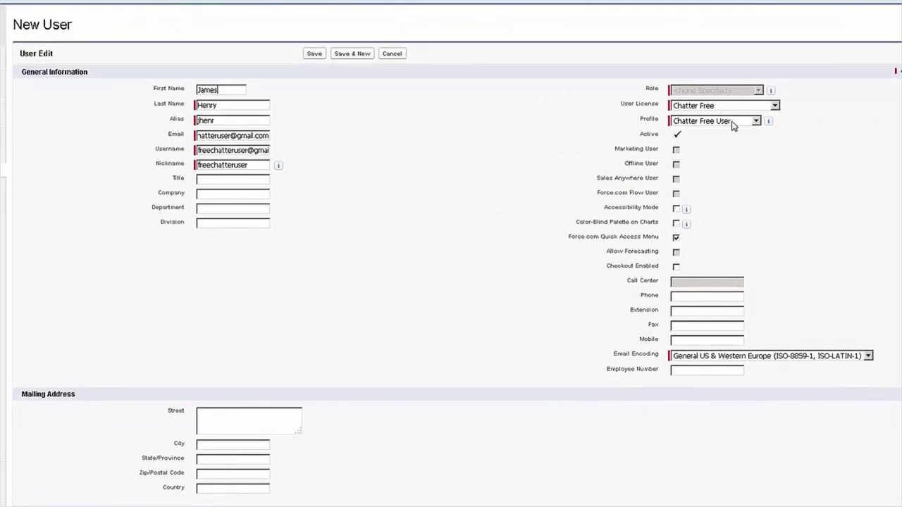
pyautogui.click(232, 104)
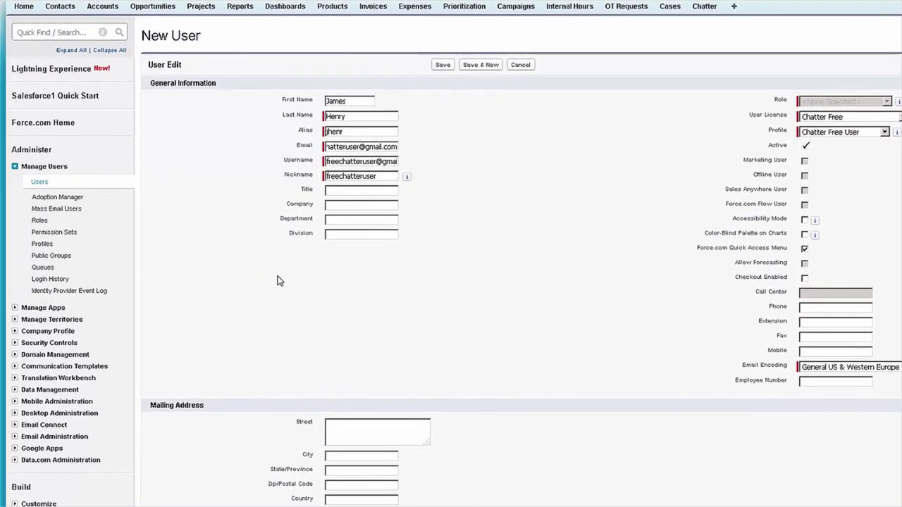
pyautogui.click(15, 332)
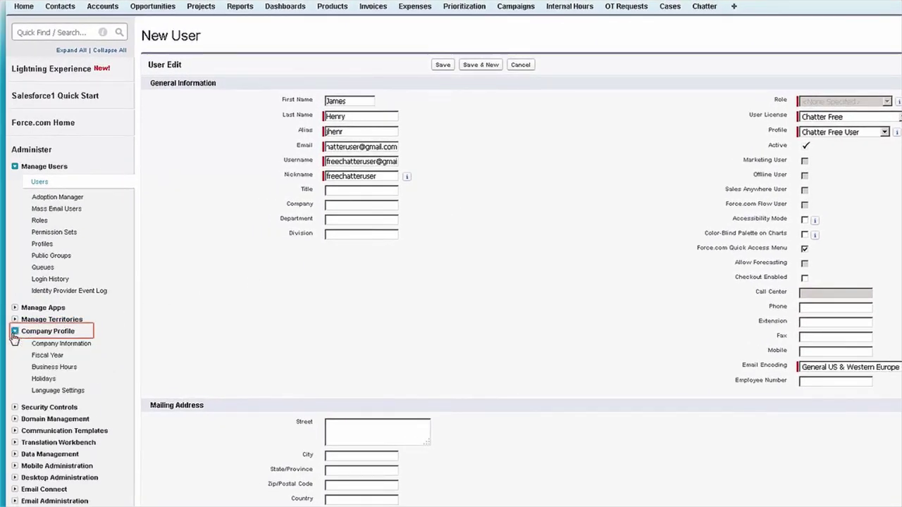
pyautogui.click(54, 345)
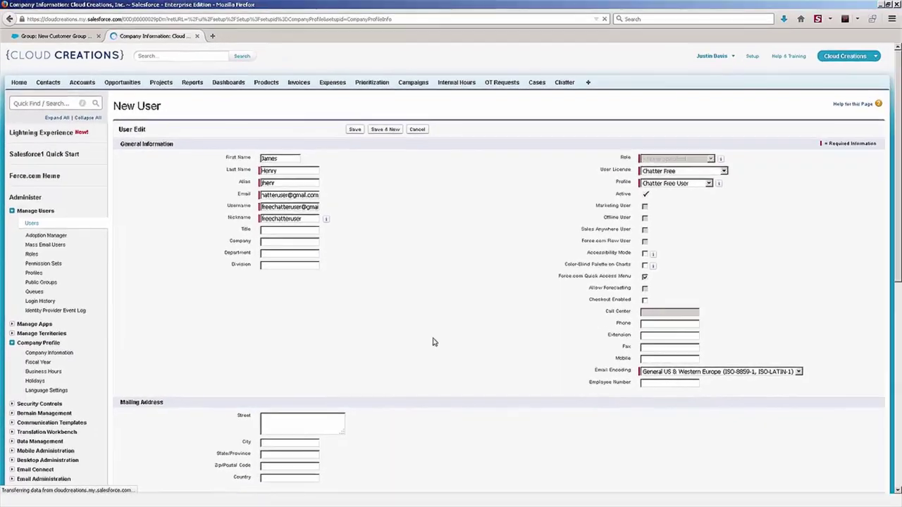
pyautogui.scroll(-5, 434, 342)
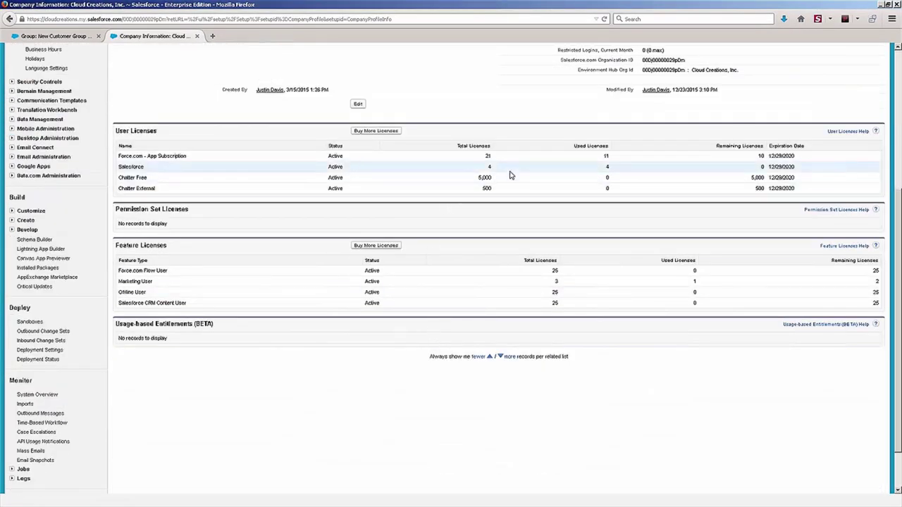
# Step: Review User Licenses: 5,000 Chatter Free licences available, all 4 Salesforce licences used
pyautogui.doubleClick(483, 177)
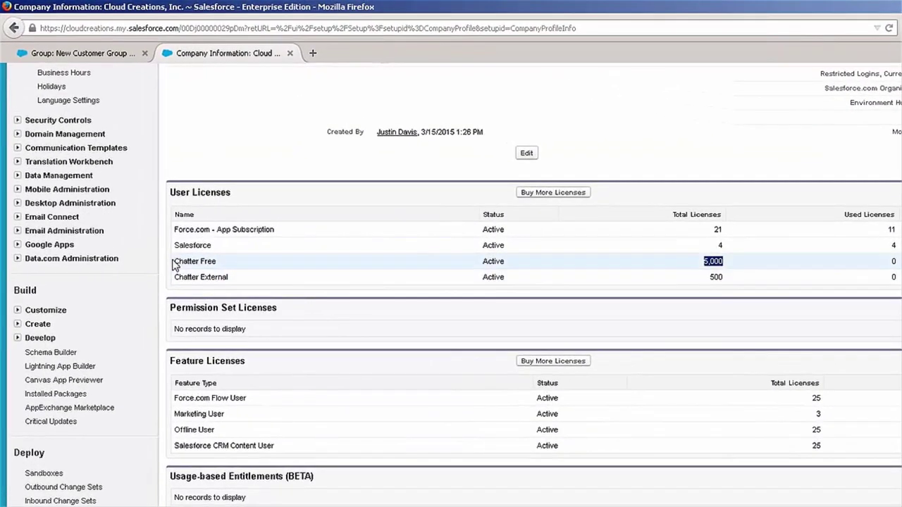
pyautogui.moveTo(140, 206); pyautogui.dragTo(176, 206)
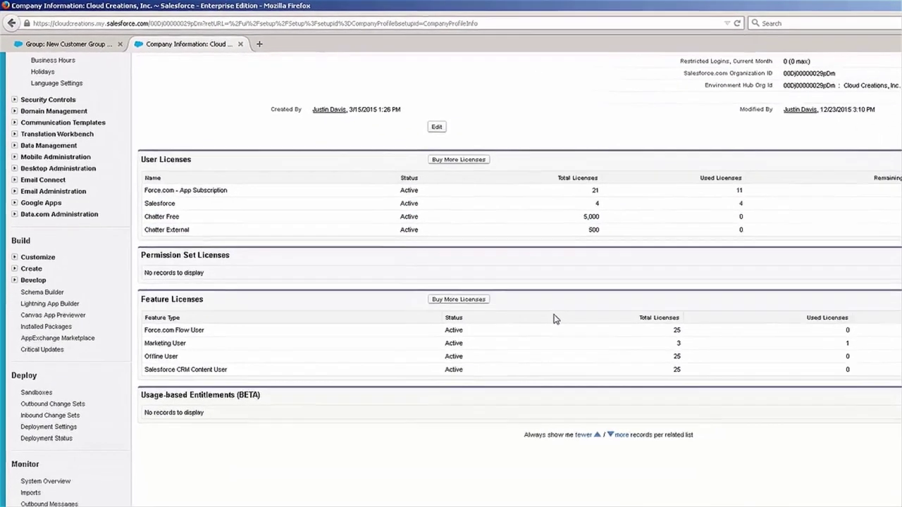
pyautogui.scroll(5, 553, 319)
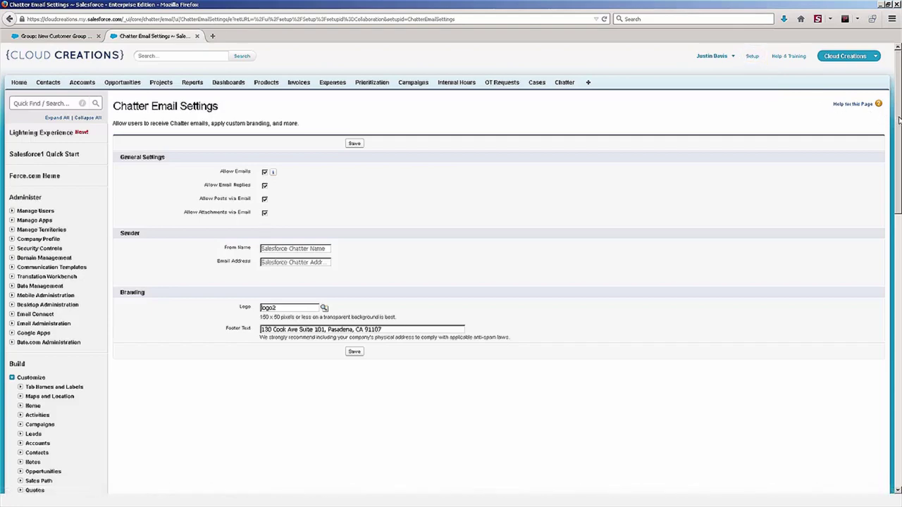
pyautogui.scroll(-5, 899, 120)
pyautogui.scroll(-8, 70, 281)
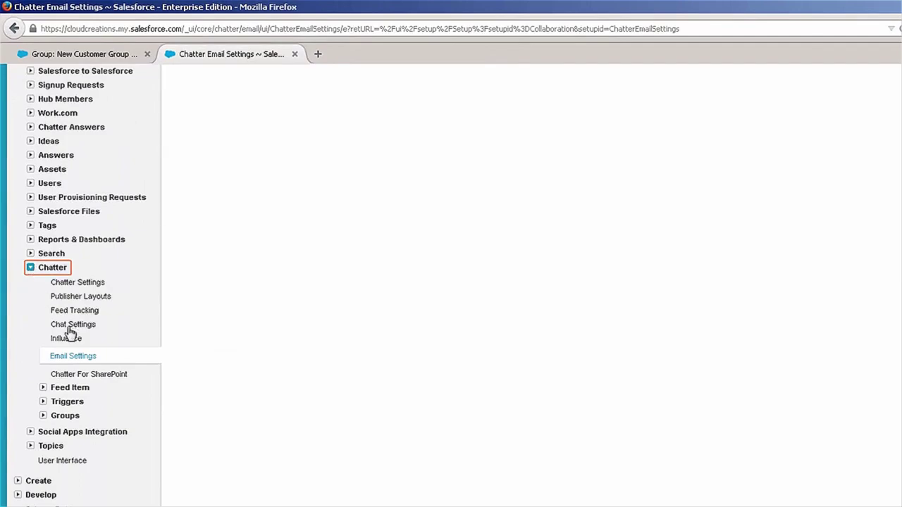
pyautogui.click(75, 356)
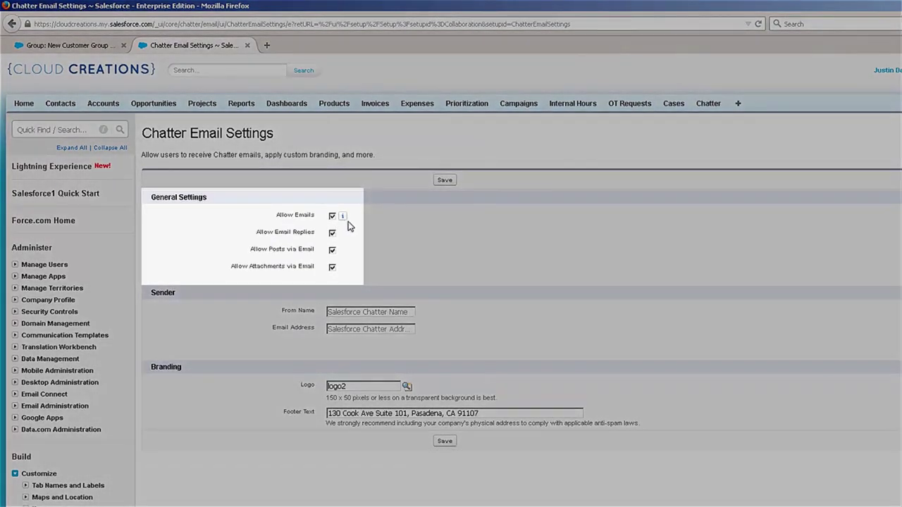
pyautogui.click(332, 216)
pyautogui.click(332, 217)
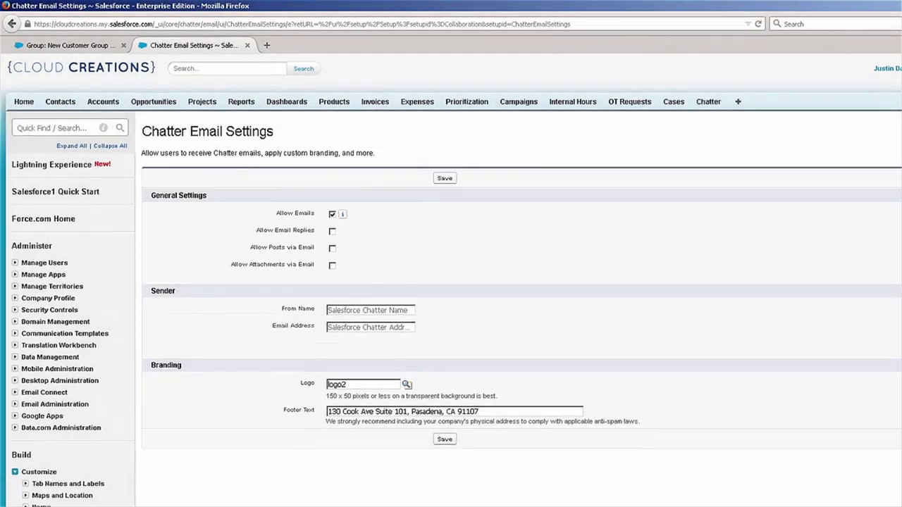
pyautogui.scroll(-1, 849, 233)
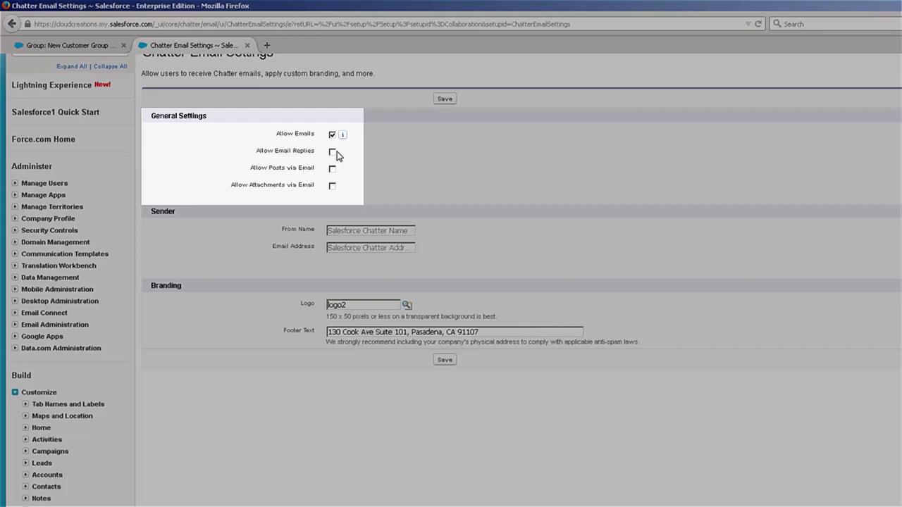
pyautogui.click(333, 152)
pyautogui.click(333, 169)
pyautogui.click(332, 186)
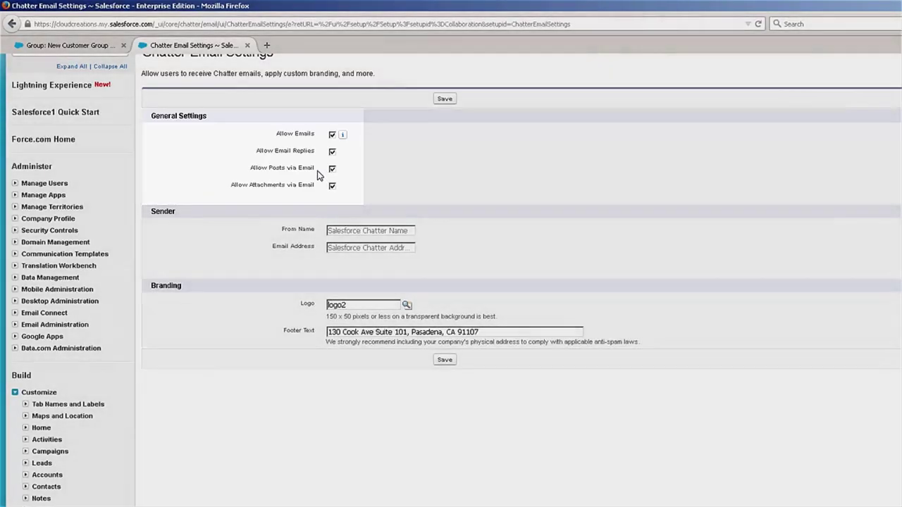
pyautogui.scroll(2, 301, 240)
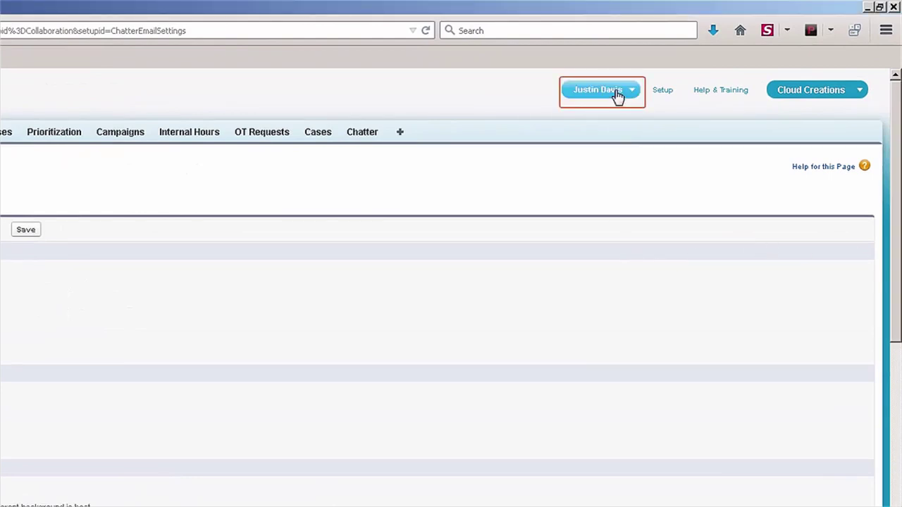
# Step: Go to My Settings > Email Notifications for Chatter
pyautogui.click(618, 94)
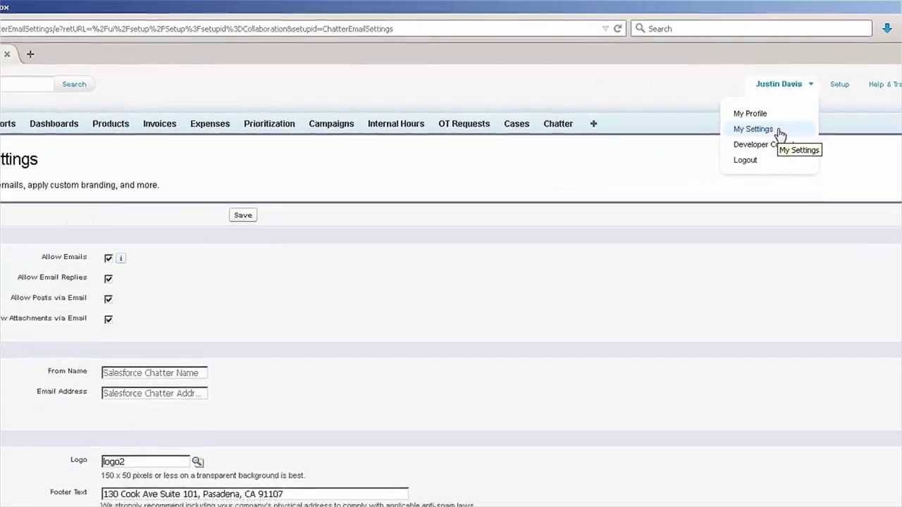
pyautogui.click(598, 141)
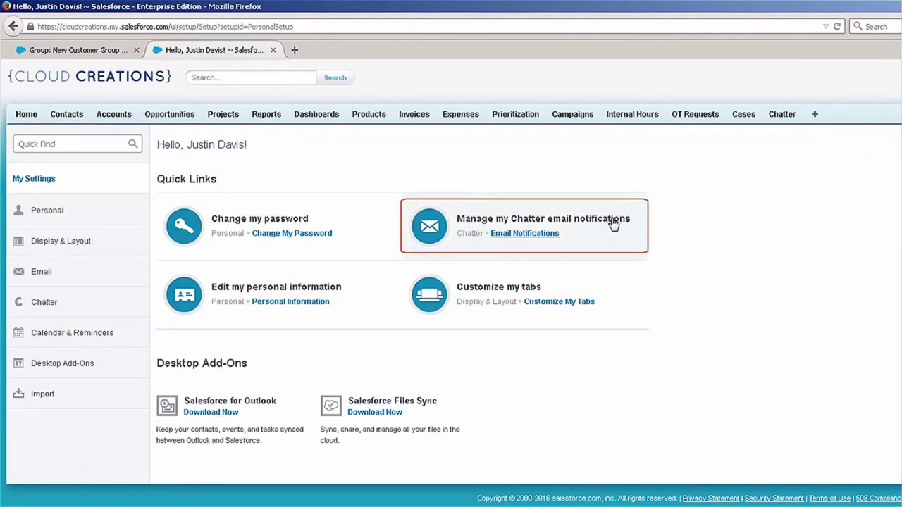
pyautogui.click(520, 235)
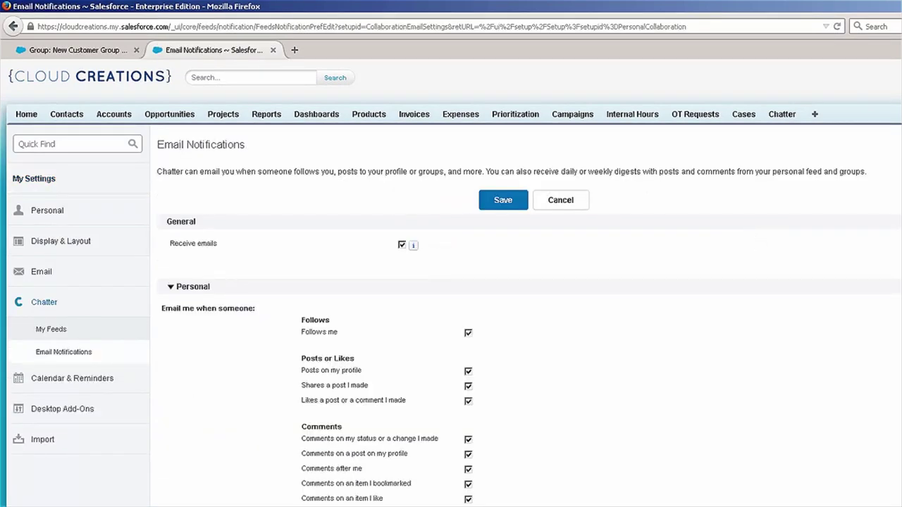
pyautogui.scroll(-4, 451, 281)
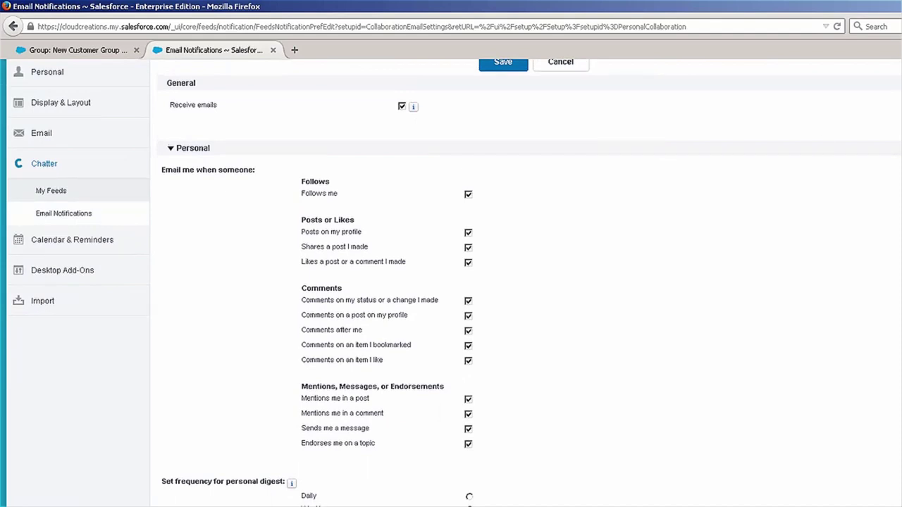
pyautogui.moveTo(415, 108)
# Step: Uncheck 'Shares a post I made' and set the personal digest to Weekly
pyautogui.click(468, 248)
pyautogui.scroll(-4, 447, 207)
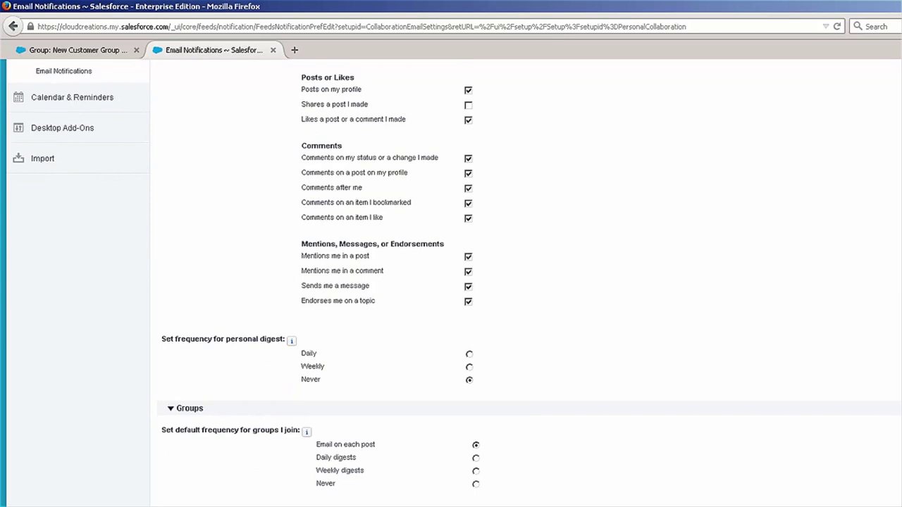
pyautogui.scroll(-1, 451, 282)
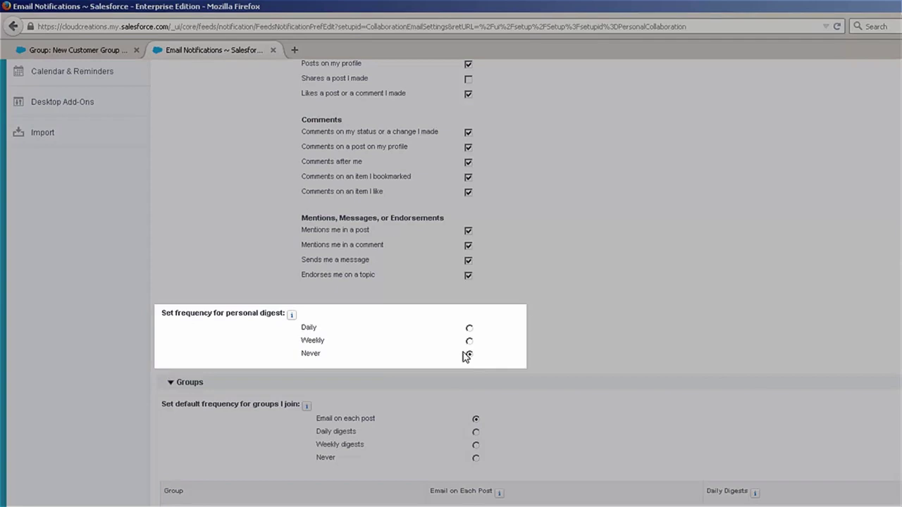
pyautogui.click(469, 328)
pyautogui.click(470, 341)
# Step: Set both the personal digest and New Customer Group email frequency to Never
pyautogui.click(470, 355)
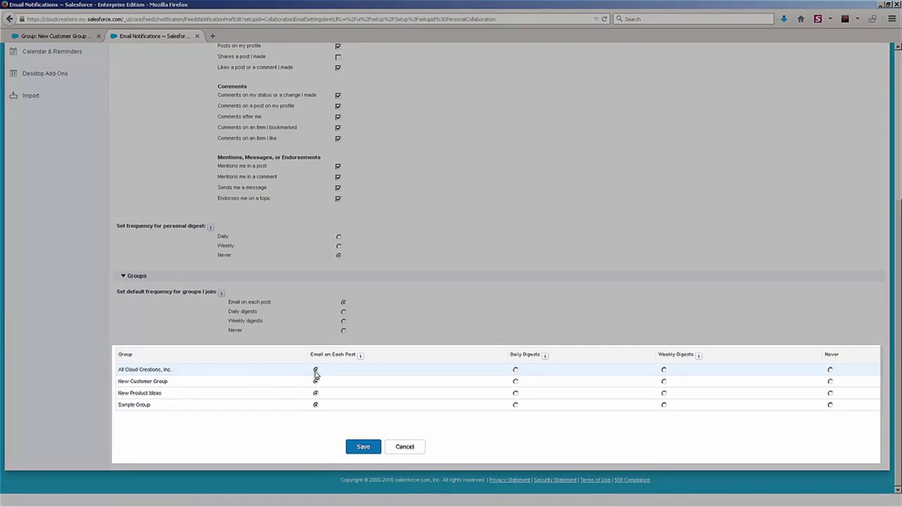
pyautogui.click(830, 381)
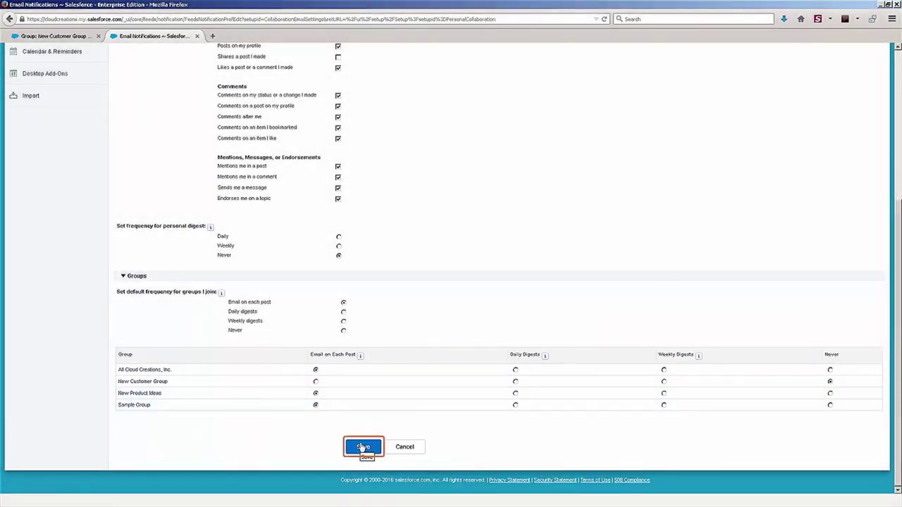
pyautogui.scroll(5, 379, 320)
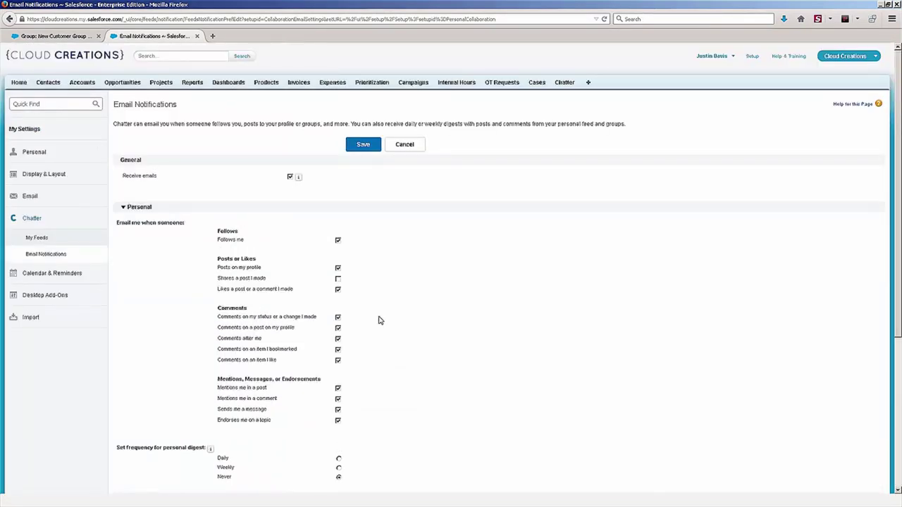
pyautogui.scroll(-3, 375, 321)
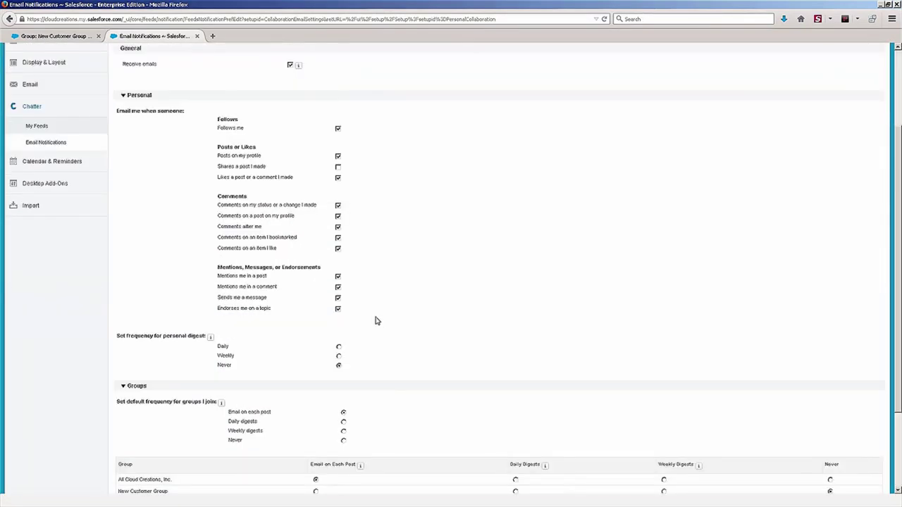